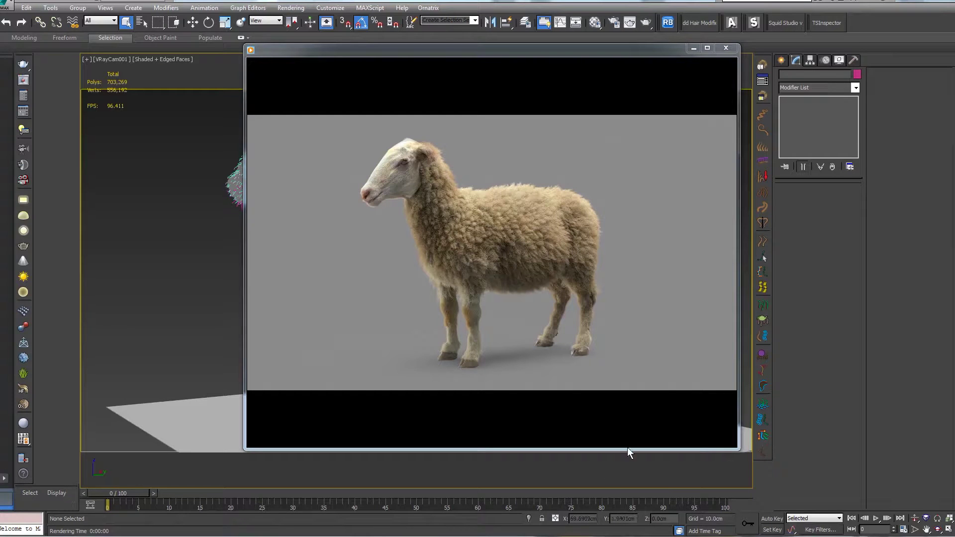
# - Play the Sheep Turntable video in Windows Media Player, then minimize the player
pyautogui.moveTo(625, 430)
pyautogui.click(493, 431)
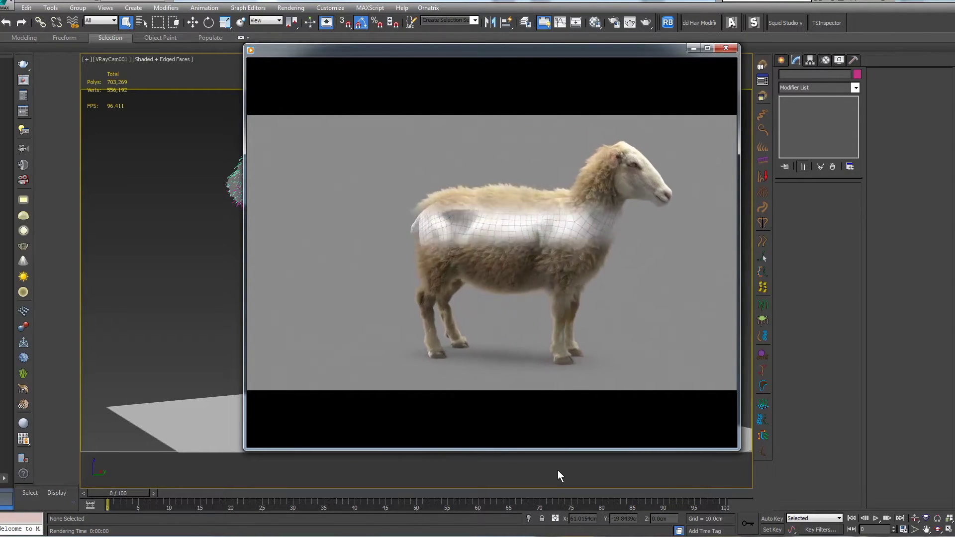
pyautogui.moveTo(520, 404)
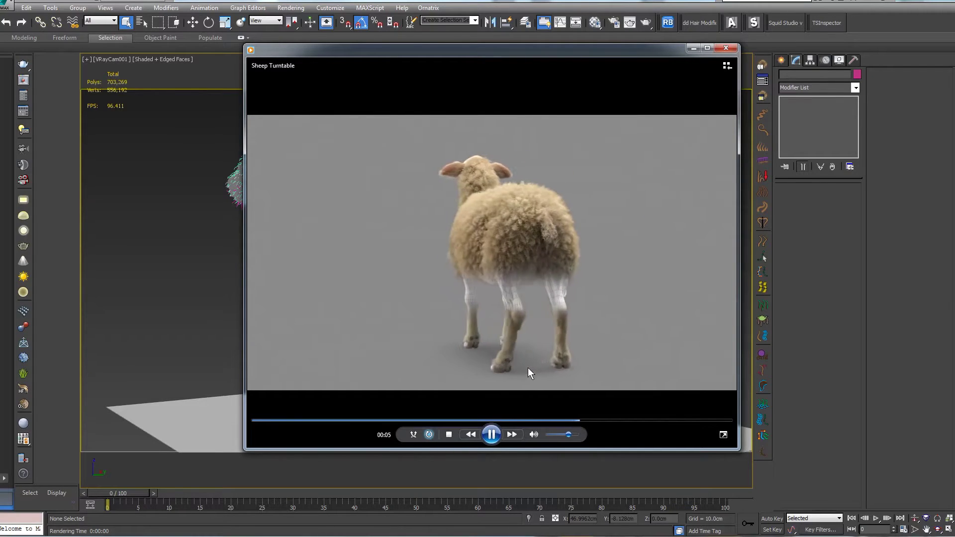
pyautogui.click(694, 47)
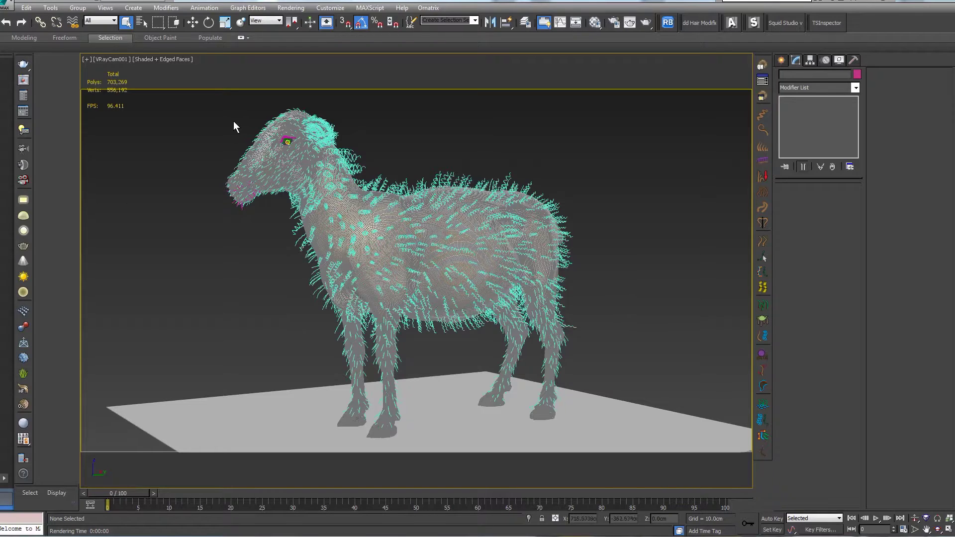
# - Box-select all ten sheep parts and group them under the name 'Sheep'
pyautogui.moveTo(161, 98); pyautogui.dragTo(652, 446)
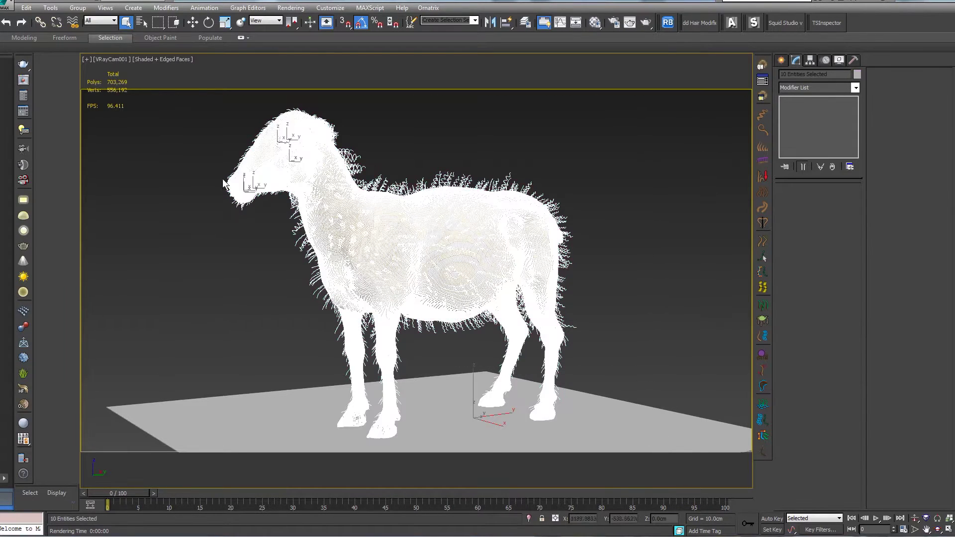
pyautogui.click(78, 8)
pyautogui.click(84, 17)
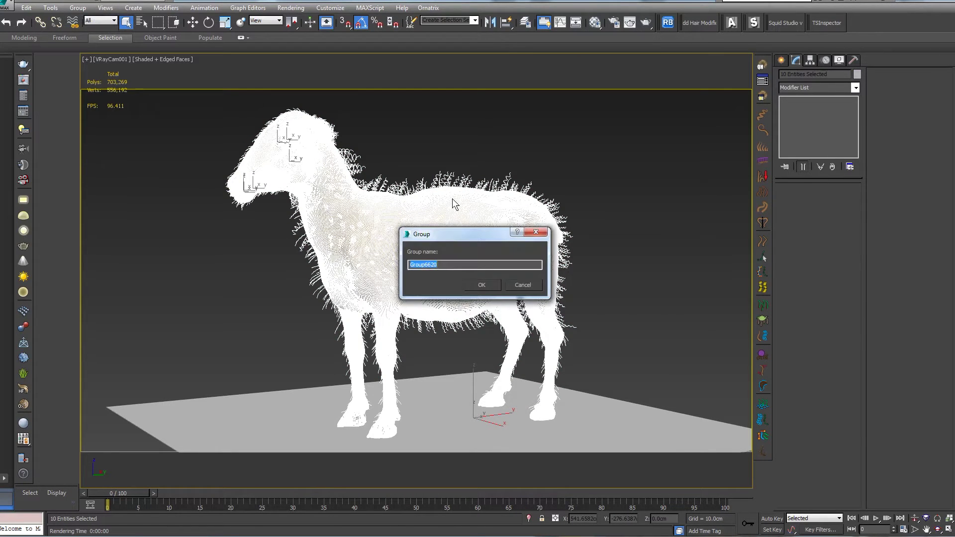
pyautogui.write('Sheep')
pyautogui.press('Return')
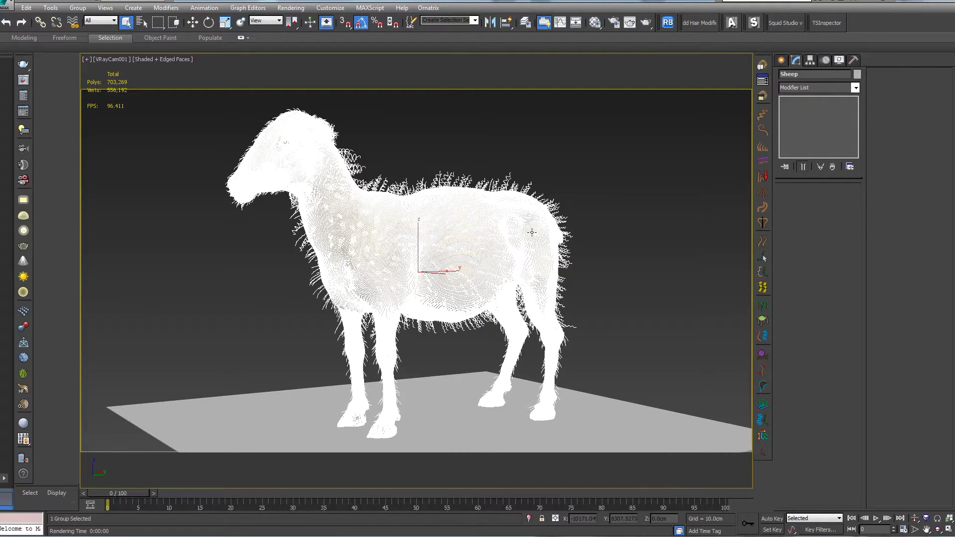
# - Enable Affect Pivot Only in Hierarchy > Pivot and center the pivot to the Sheep group
pyautogui.press('e')
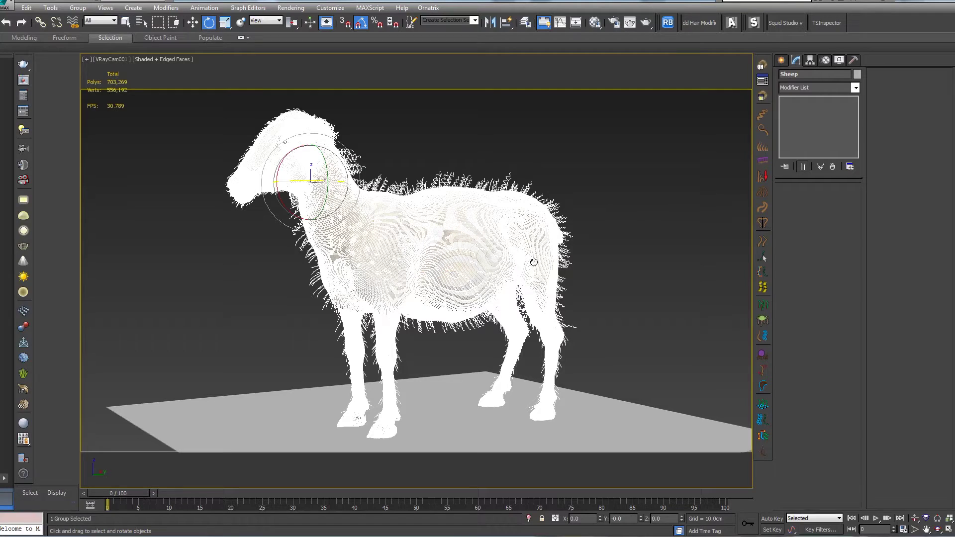
pyautogui.click(810, 61)
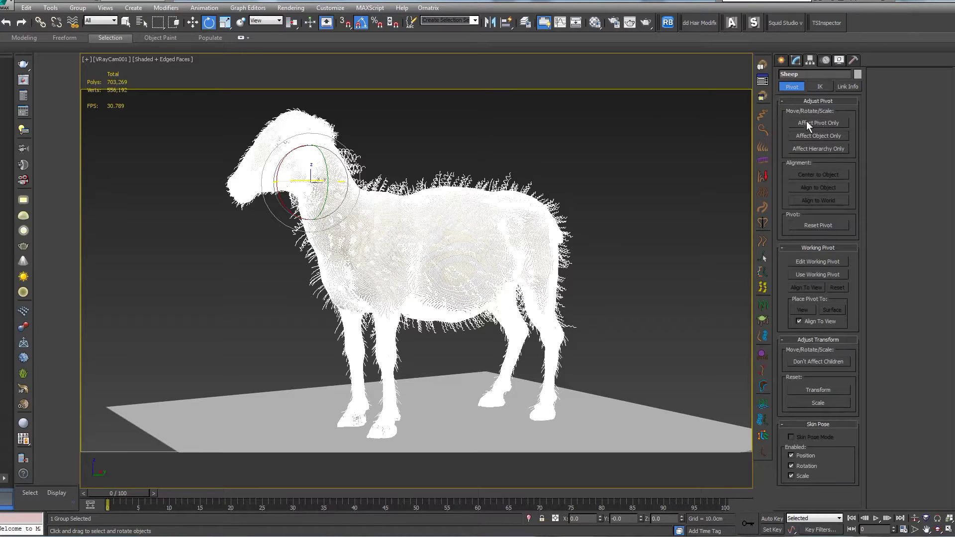
pyautogui.click(807, 124)
pyautogui.click(825, 175)
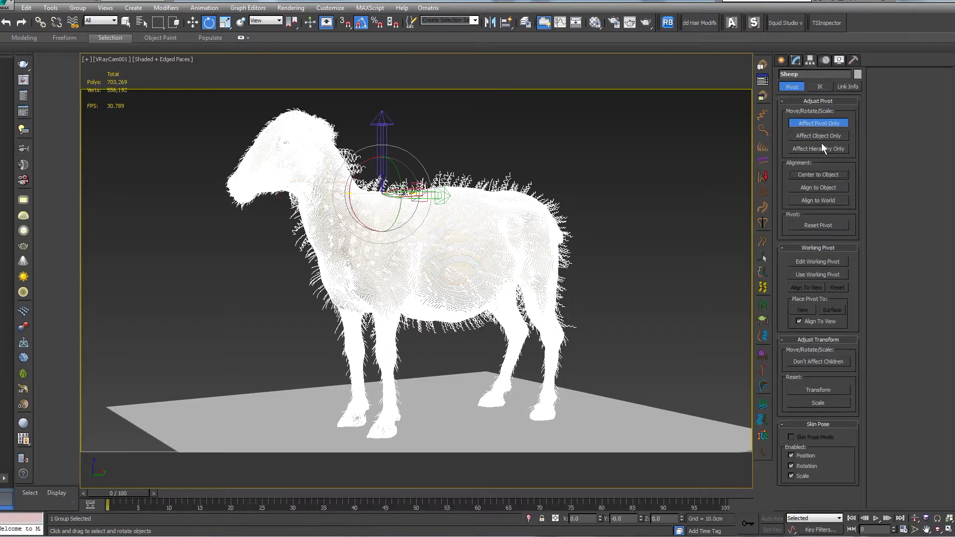
# - Move the pivot into the middle of the sheep's body, then disable Affect Pivot Only
pyautogui.press('w')
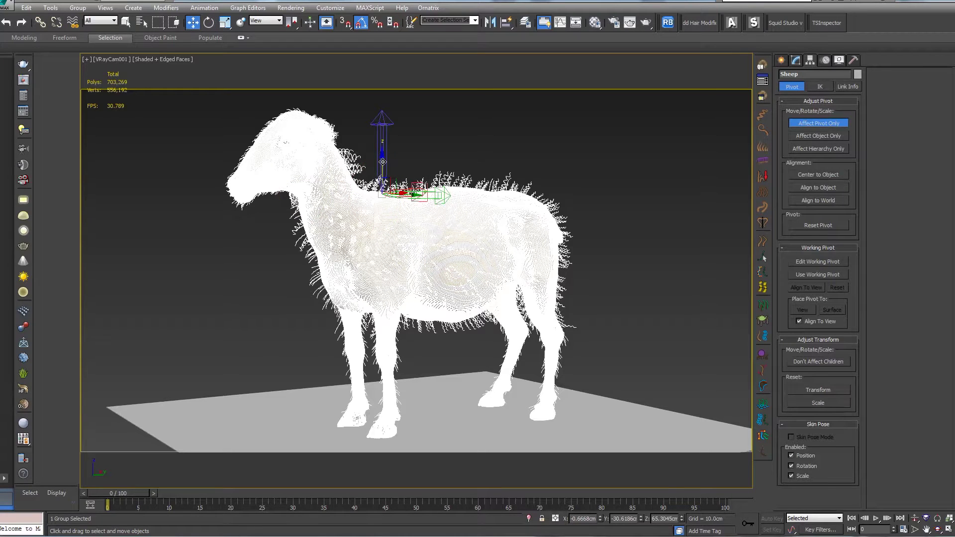
pyautogui.moveTo(382, 161); pyautogui.dragTo(382, 269)
pyautogui.press('t')
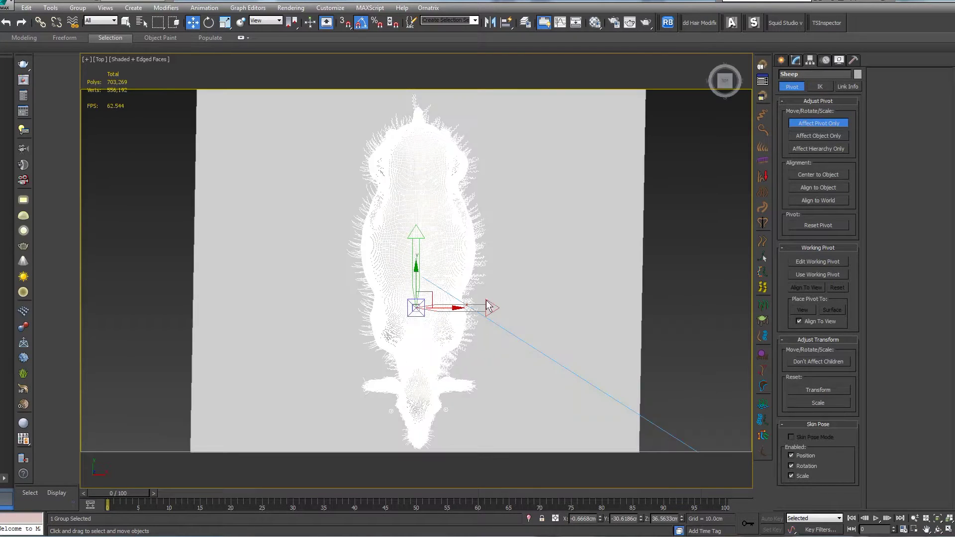
pyautogui.moveTo(416, 283); pyautogui.dragTo(418, 225)
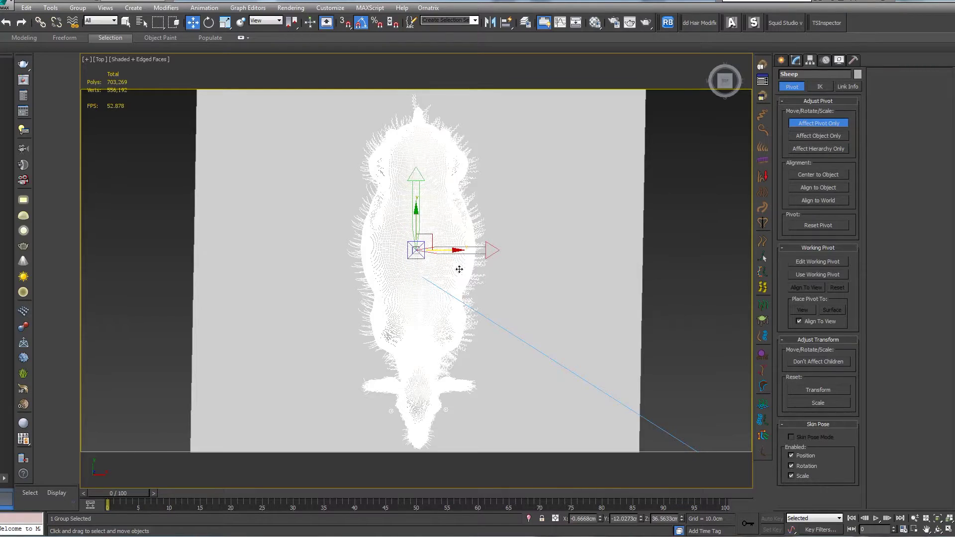
pyautogui.keyDown('alt'); pyautogui.moveTo(634, 299); pyautogui.dragTo(554, 232, button='middle'); pyautogui.keyUp('alt')
pyautogui.moveTo(453, 278); pyautogui.dragTo(454, 250)
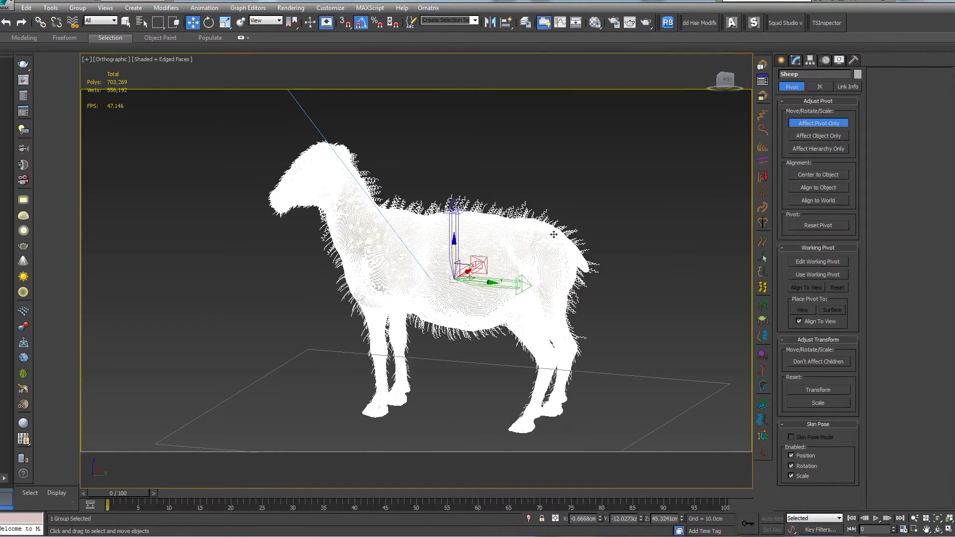
pyautogui.keyDown('alt'); pyautogui.moveTo(617, 225); pyautogui.dragTo(670, 240, button='middle'); pyautogui.keyUp('alt')
pyautogui.press('c')
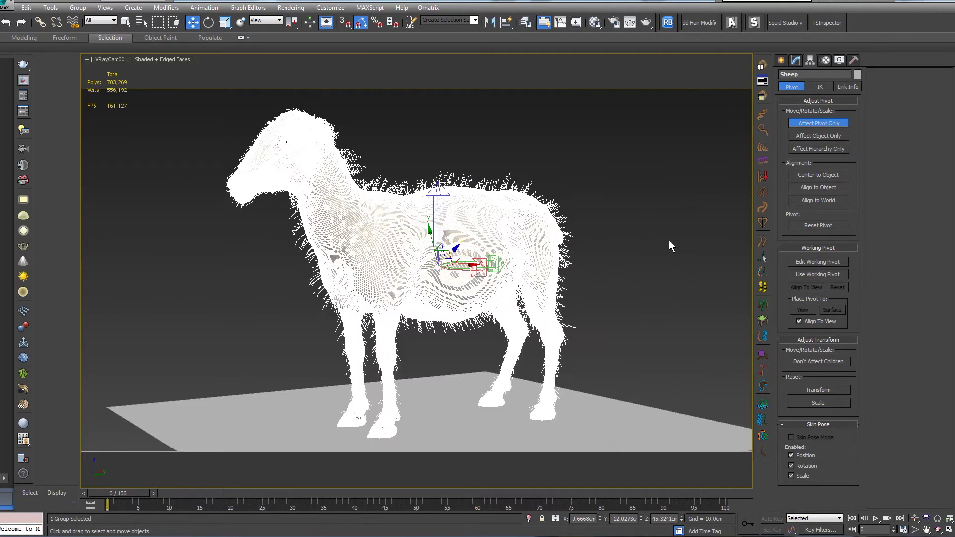
pyautogui.click(808, 123)
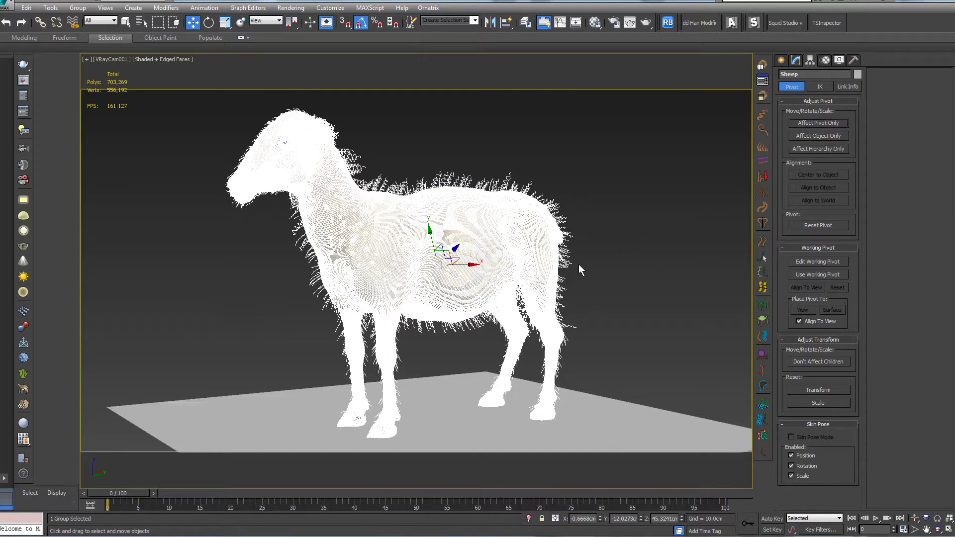
# - Turn off edged faces with F4, scrub the timeline, and bring the Turntable renders folder into view
pyautogui.press('e')
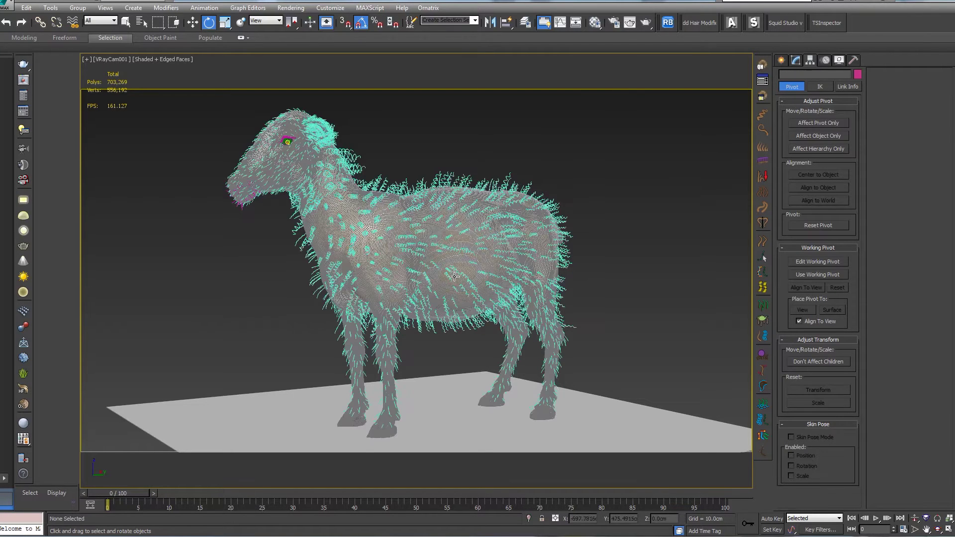
pyautogui.press('F4')
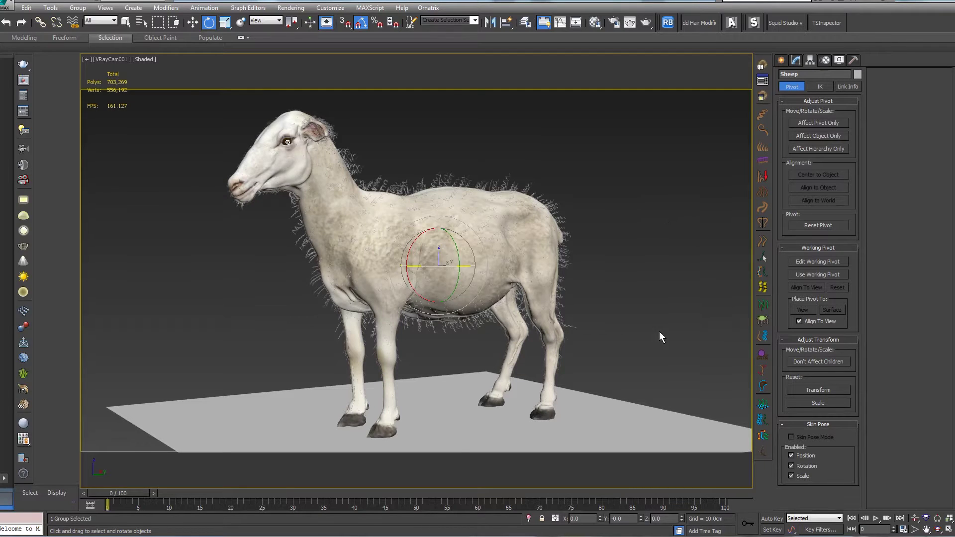
pyautogui.moveTo(106, 493); pyautogui.dragTo(76, 492)
pyautogui.press('e')
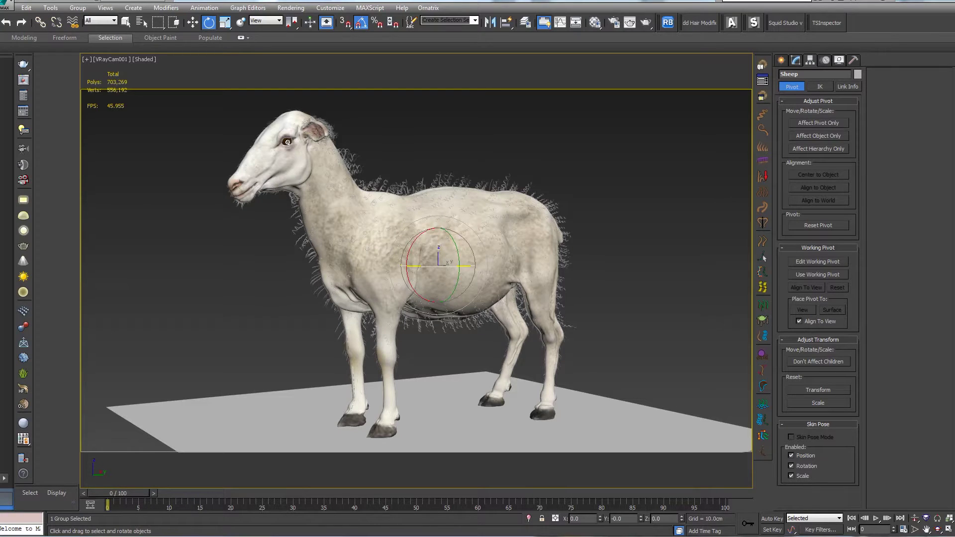
pyautogui.moveTo(954, 3); pyautogui.dragTo(515, 100)
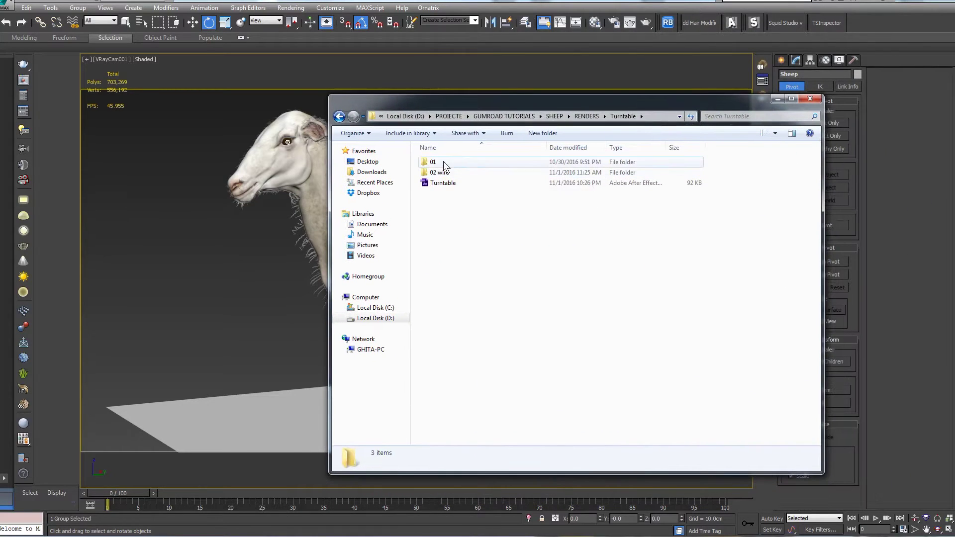
# - Open folder 01, browse its 251 Sheep Turntable frames, then put Explorer away
pyautogui.click(444, 162)
pyautogui.doubleClick(444, 164)
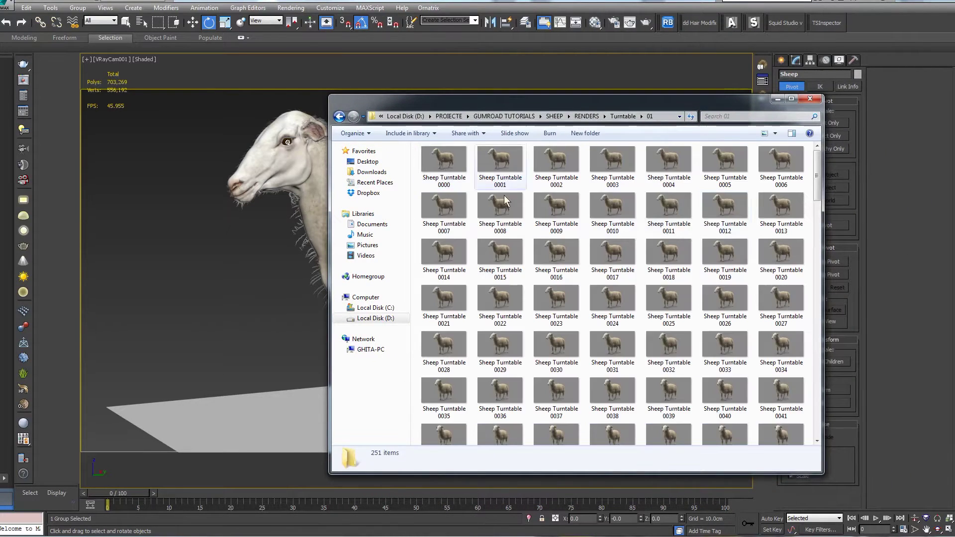
pyautogui.moveTo(819, 166); pyautogui.dragTo(840, 435)
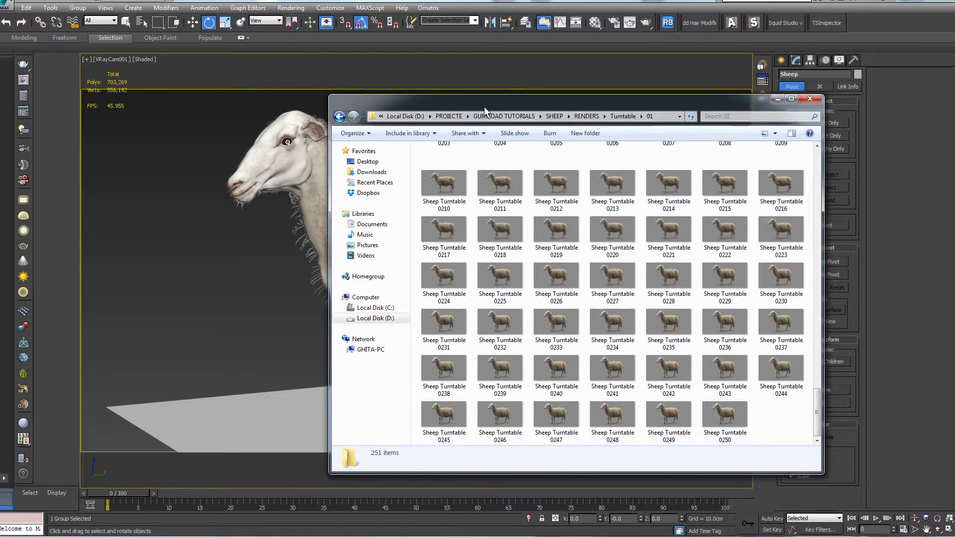
pyautogui.moveTo(485, 106); pyautogui.dragTo(435, 108)
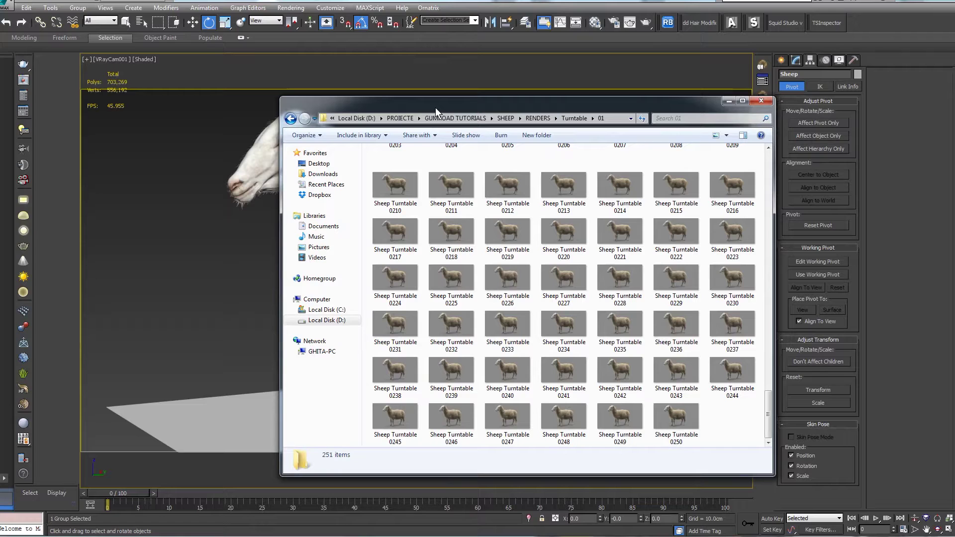
pyautogui.scroll(5, 623, 186)
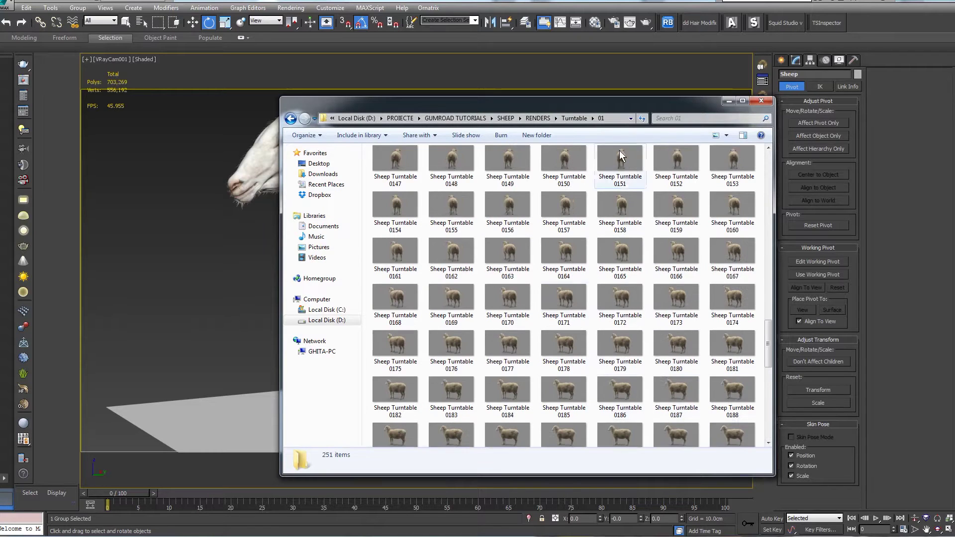
pyautogui.click(729, 100)
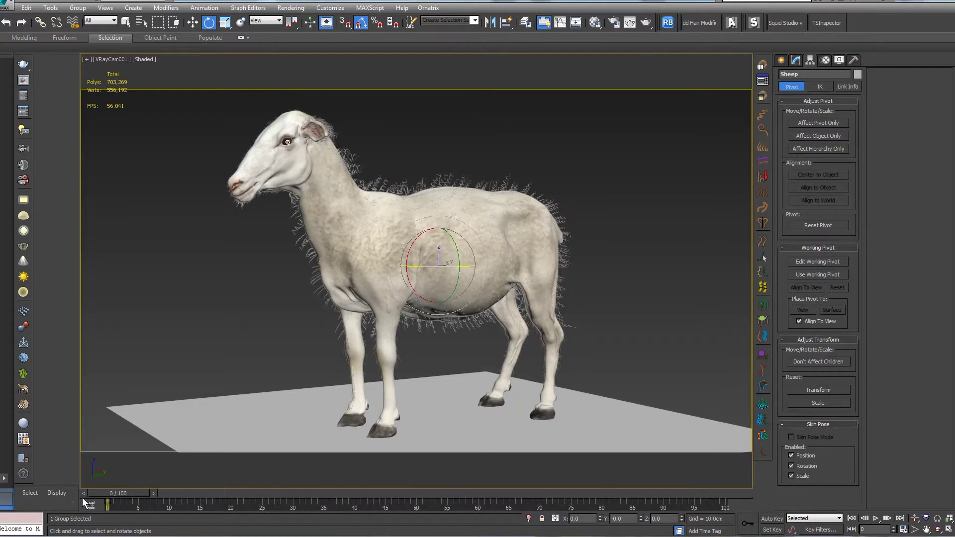
# - Set the End Time to 300 in Time Configuration and apply it
pyautogui.moveTo(118, 493); pyautogui.dragTo(100, 493)
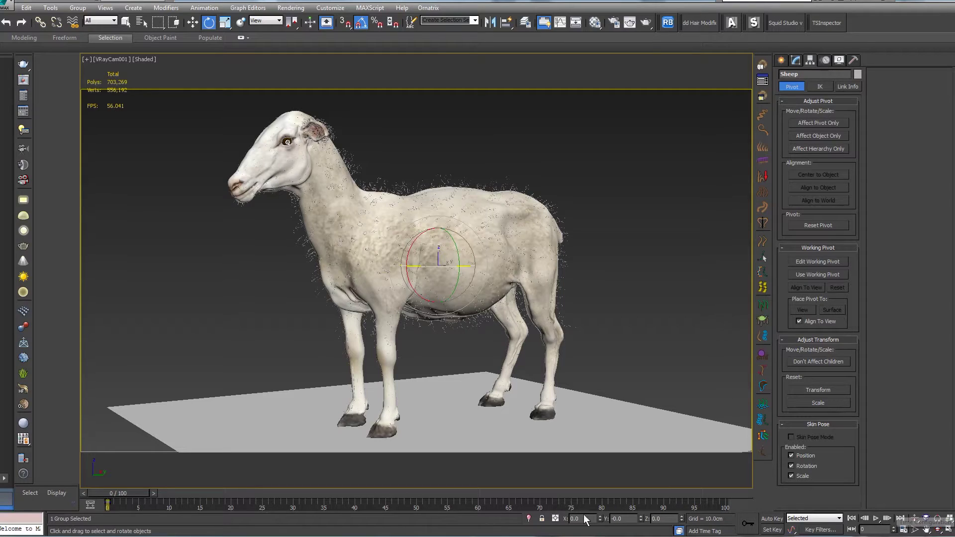
pyautogui.click(903, 530)
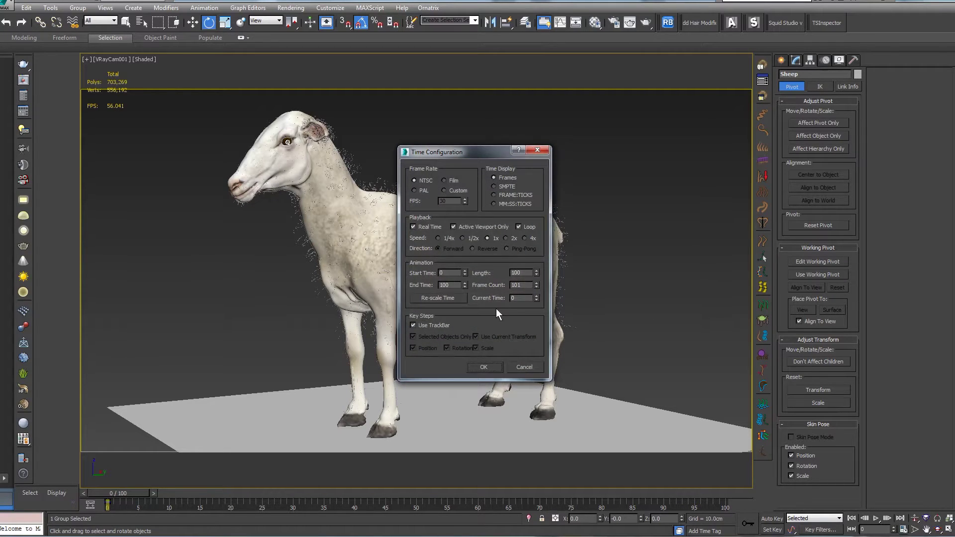
pyautogui.doubleClick(454, 288)
pyautogui.write('300')
pyautogui.press('Return')
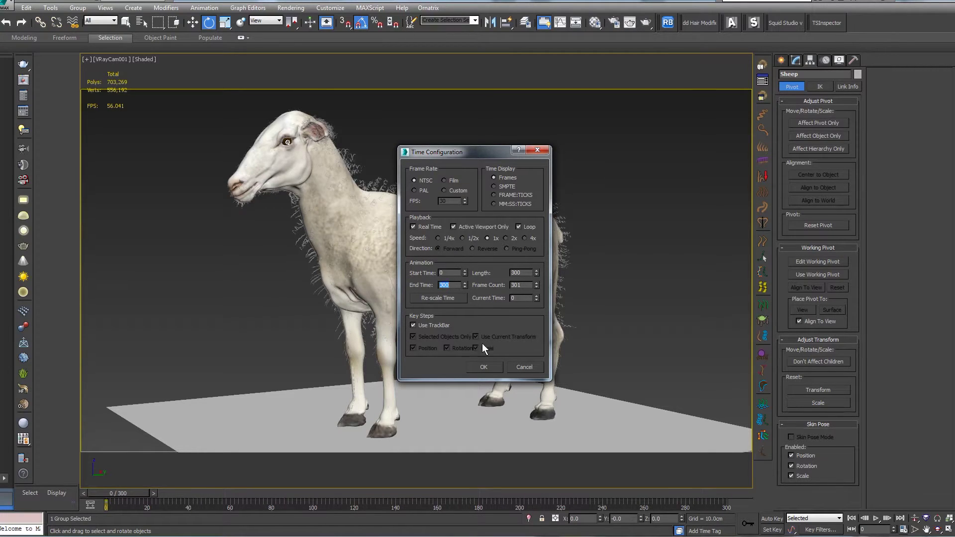
pyautogui.click(476, 365)
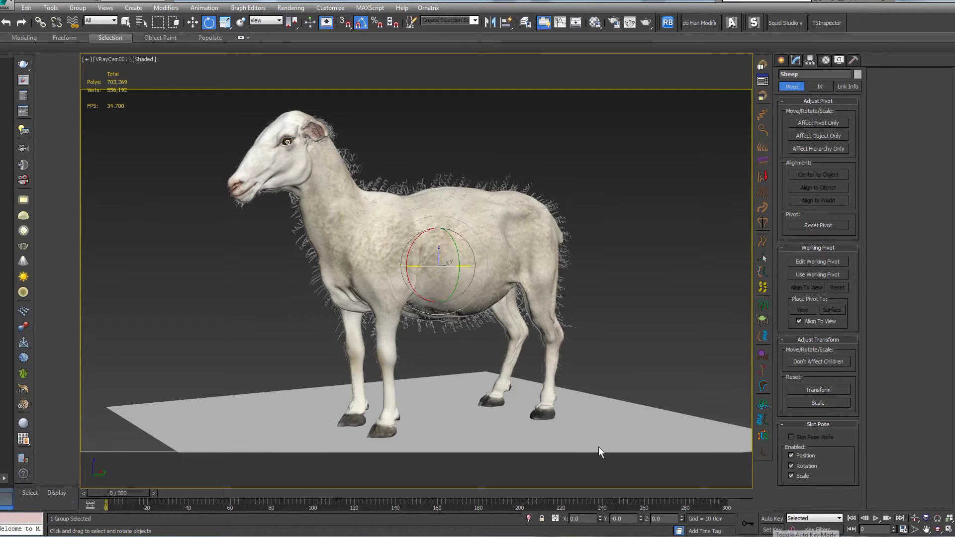
# - With Auto Key on, rotate the Sheep group 185° on Z at frame 250, then turn Auto Key off and deselect
pyautogui.press('n')
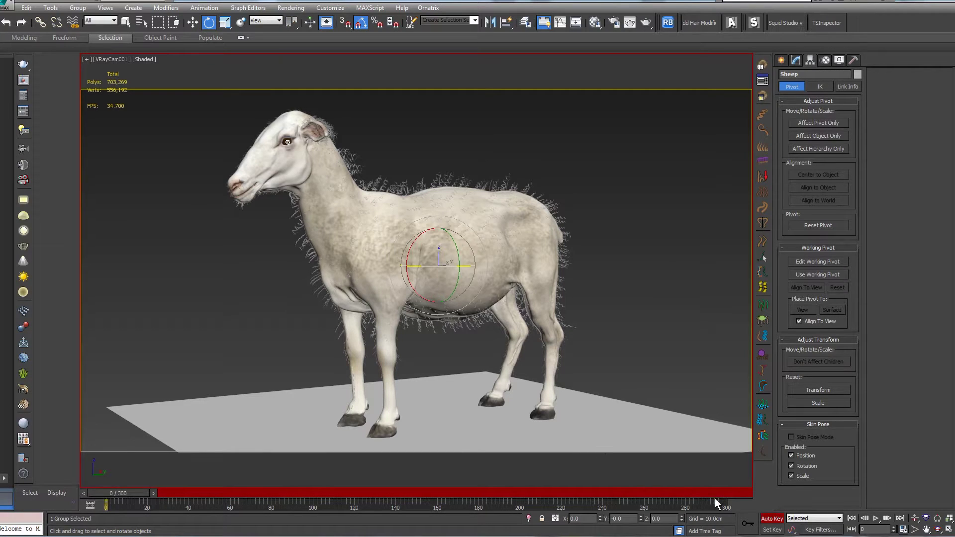
pyautogui.moveTo(115, 491)
pyautogui.mouseDown()
pyautogui.moveTo(623, 480)
pyautogui.moveTo(614, 480)
pyautogui.mouseUp()
pyautogui.press('e')
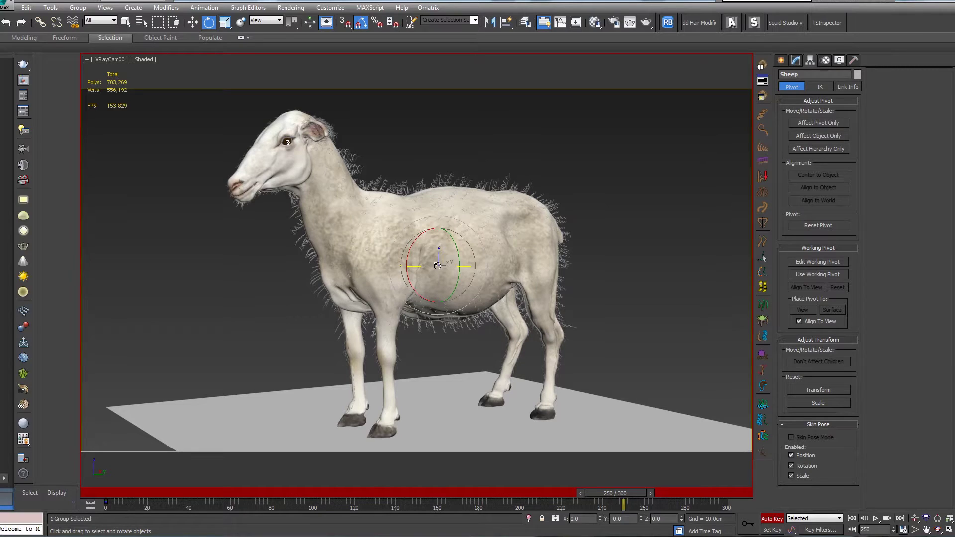
pyautogui.moveTo(437, 265); pyautogui.dragTo(616, 265)
pyautogui.click(772, 519)
pyautogui.moveTo(619, 495); pyautogui.dragTo(102, 483)
pyautogui.press('e')
pyautogui.click(642, 296)
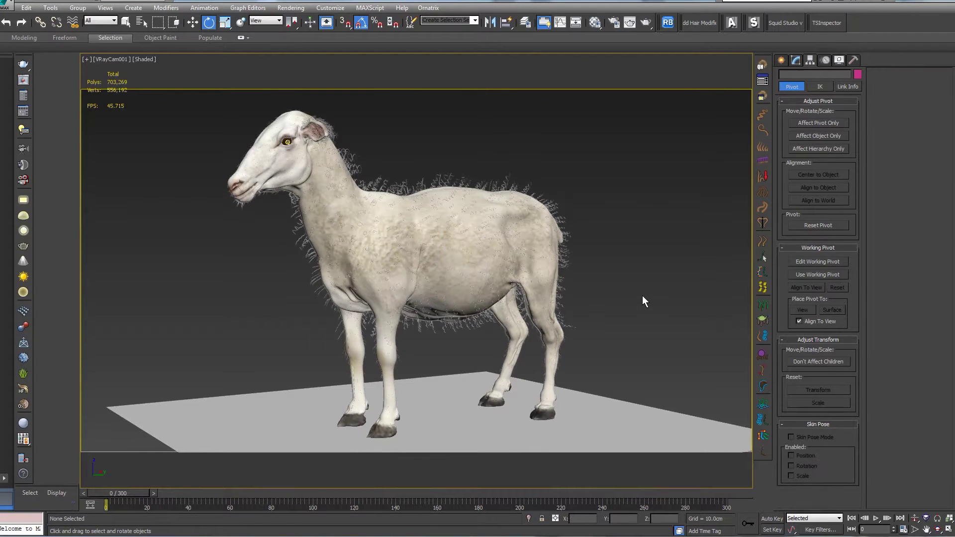
# - In Render Setup, set Time Output to render a Range of frames
pyautogui.click(325, 7)
pyautogui.click(301, 27)
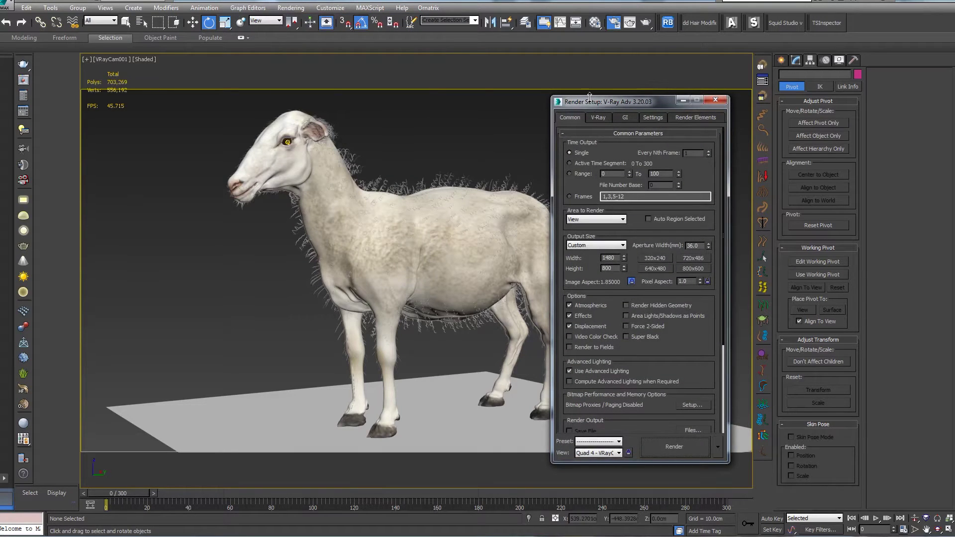
pyautogui.moveTo(589, 102); pyautogui.dragTo(502, 111)
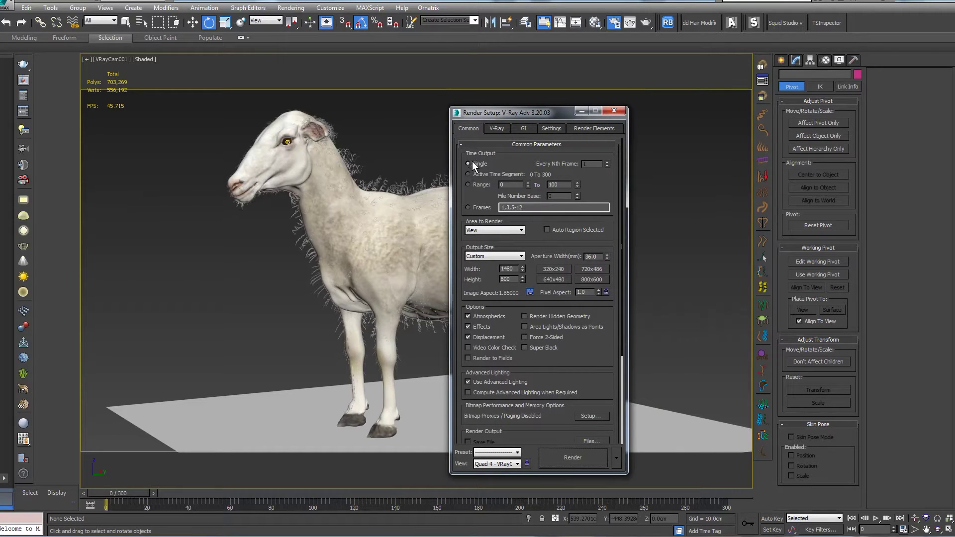
pyautogui.click(468, 184)
pyautogui.press('Return')
# - Uncheck V-Ray's Enable built-in frame buffer and close Render Setup
pyautogui.moveTo(600, 348); pyautogui.dragTo(565, 249)
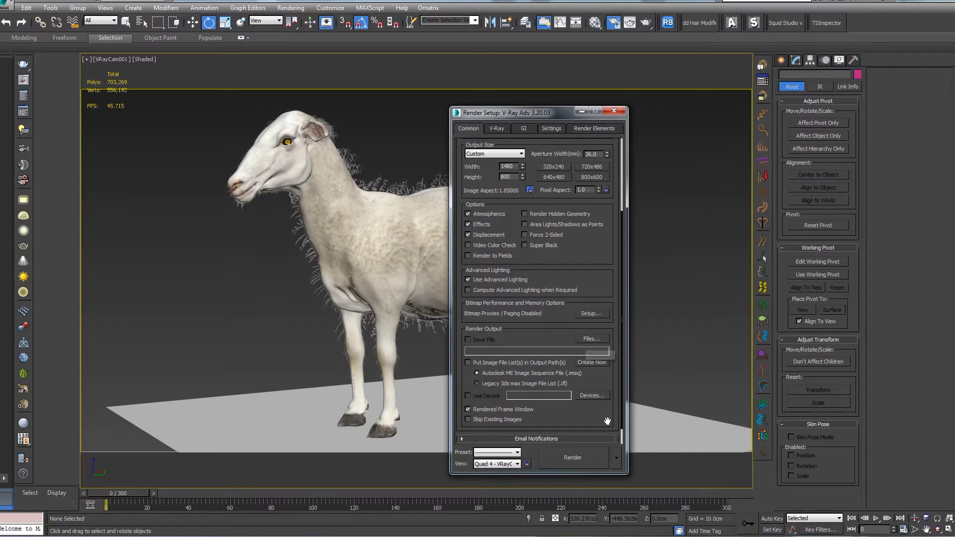
pyautogui.click(503, 129)
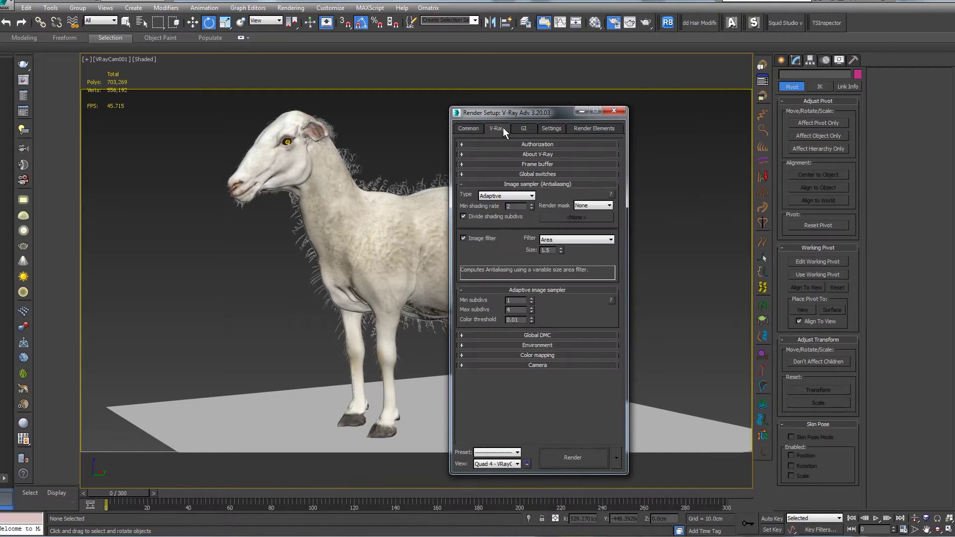
pyautogui.click(508, 166)
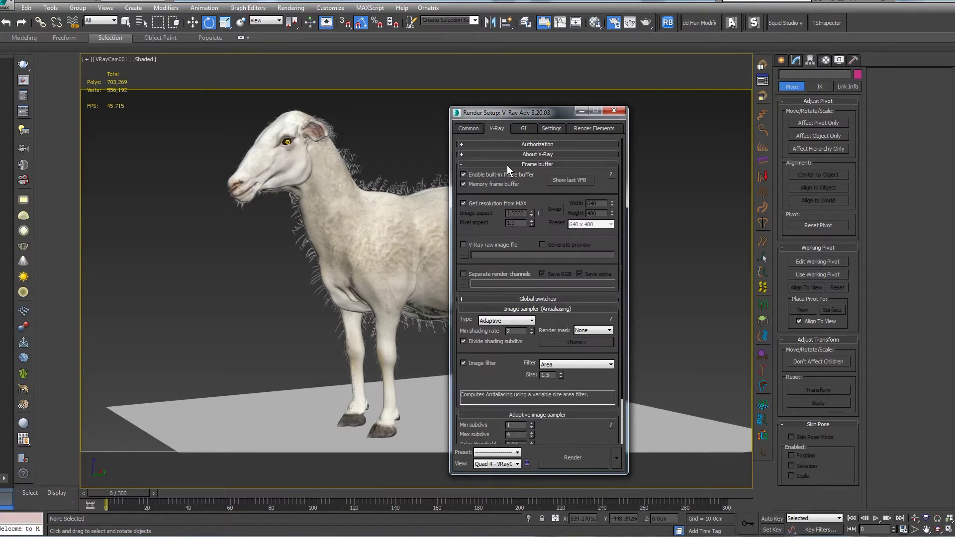
pyautogui.click(463, 175)
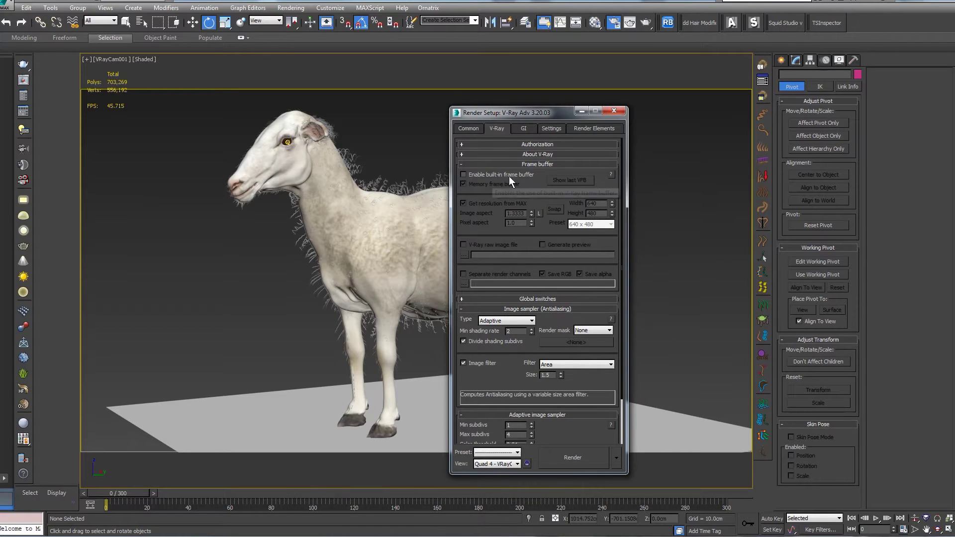
pyautogui.click(469, 129)
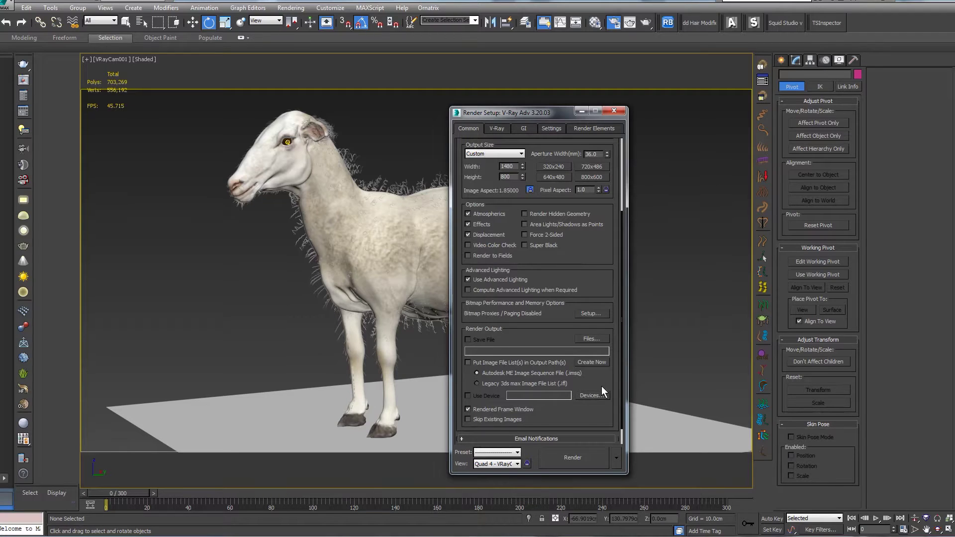
pyautogui.click(613, 112)
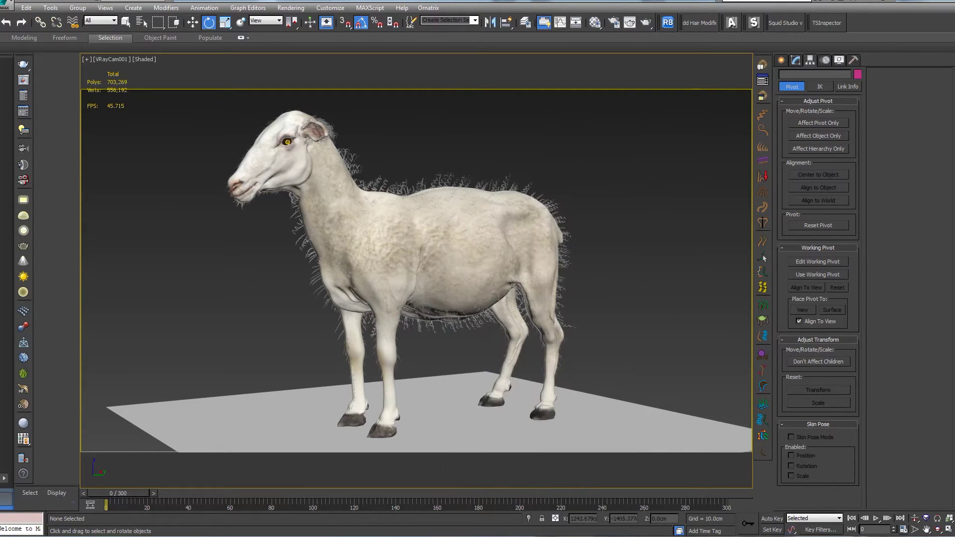
pyautogui.hotkey('alt', 'Tab')
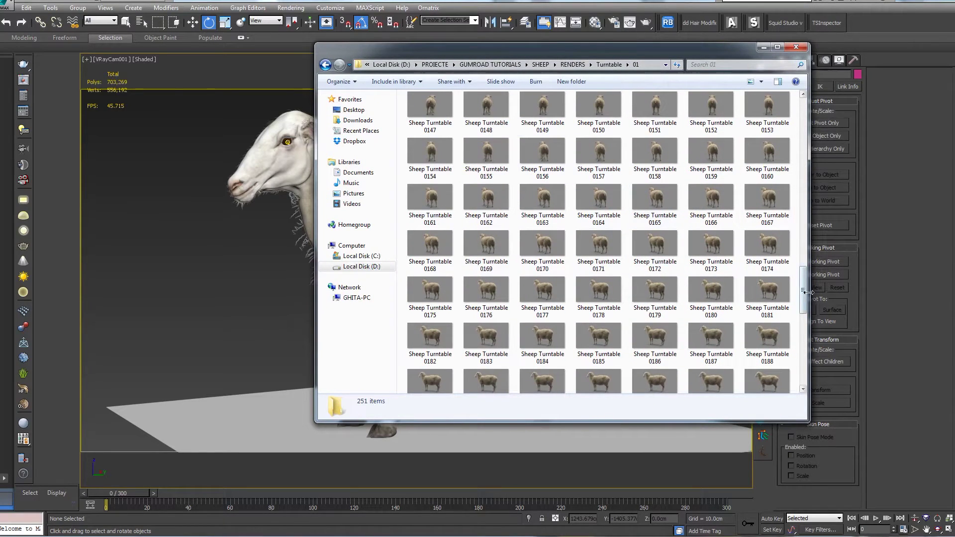
pyautogui.moveTo(802, 295); pyautogui.dragTo(954, 55)
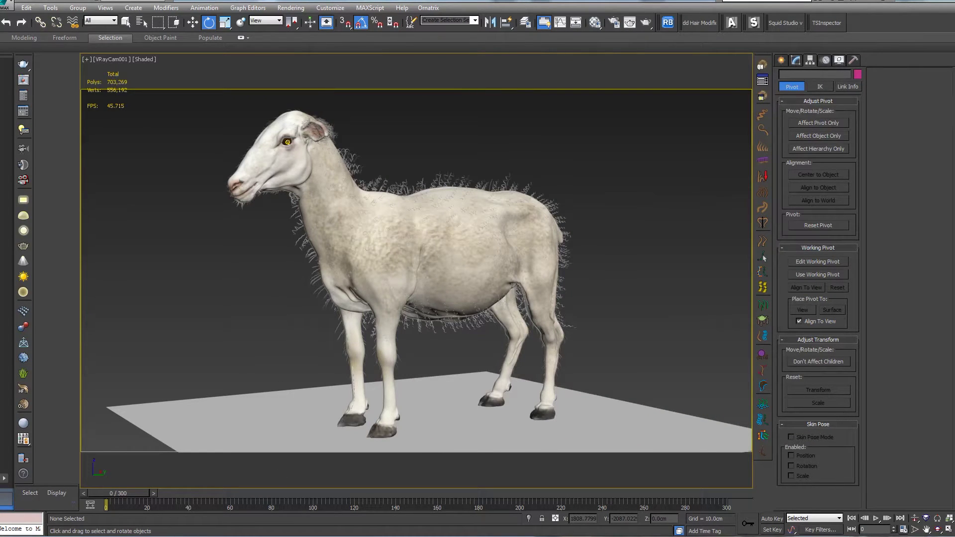
pyautogui.moveTo(954, 54); pyautogui.dragTo(467, 40)
pyautogui.doubleClick(479, 133)
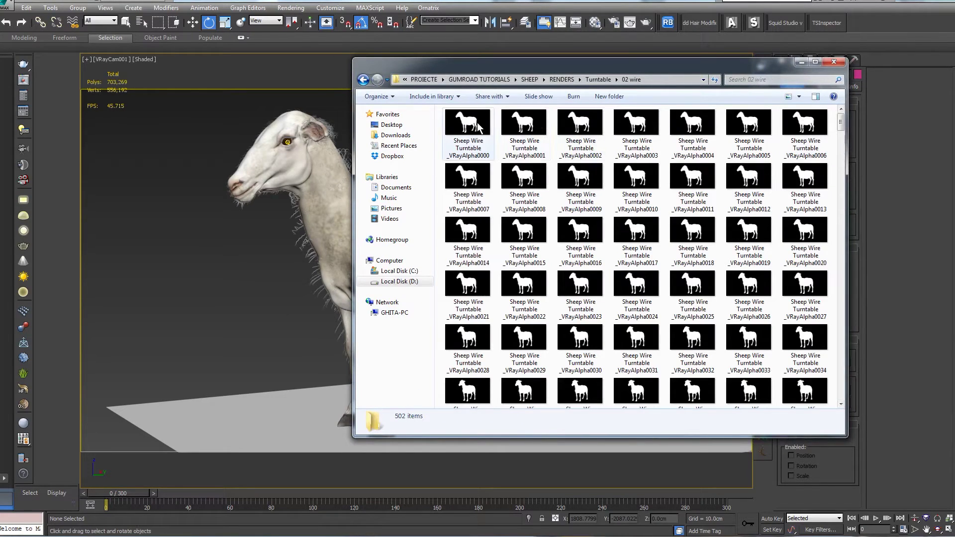
pyautogui.click(479, 129)
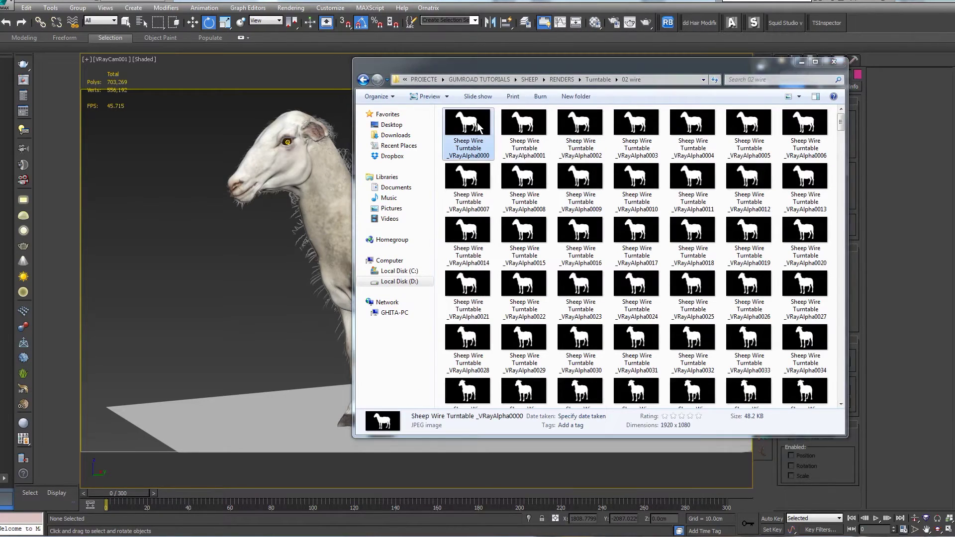
pyautogui.moveTo(840, 123); pyautogui.dragTo(840, 257)
pyautogui.click(823, 220)
pyautogui.doubleClick(823, 221)
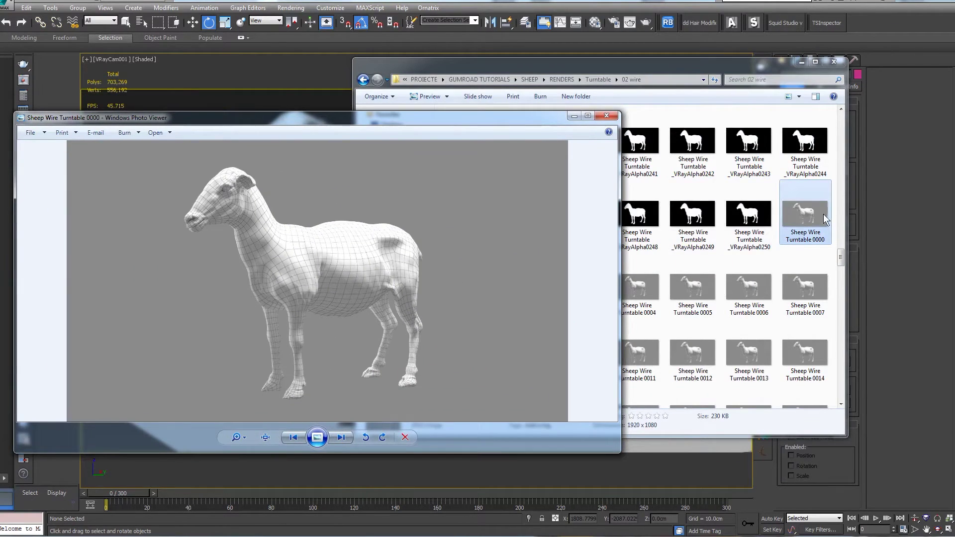
pyautogui.scroll(3, 276, 247)
pyautogui.scroll(-1, 264, 249)
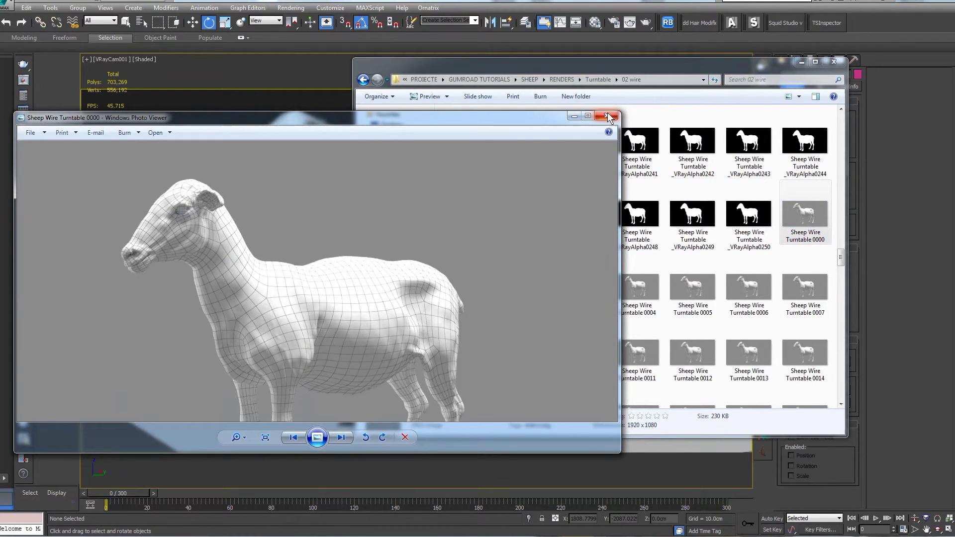
pyautogui.click(607, 115)
pyautogui.click(885, 64)
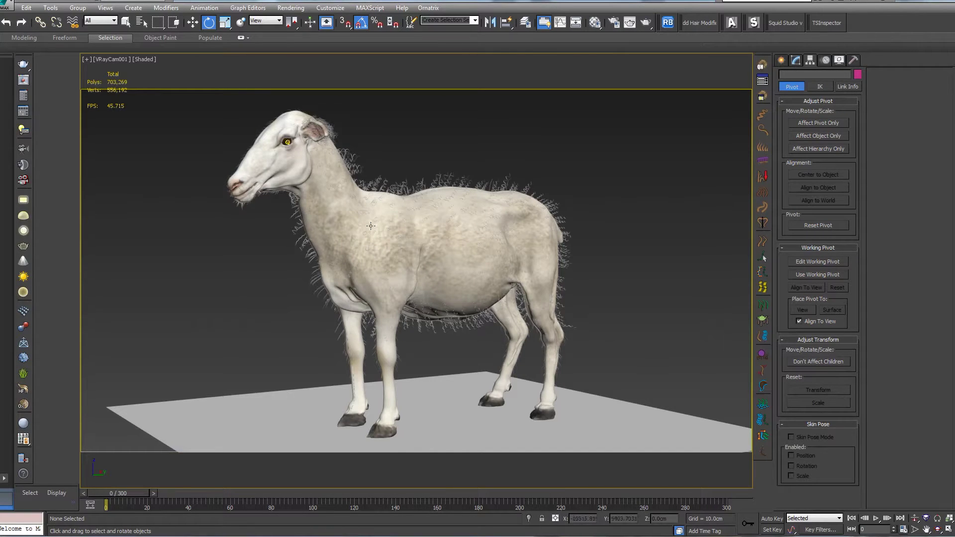
# - Turn edged faces back on, open the Sheep group, and select the sheep mesh
pyautogui.click(454, 240)
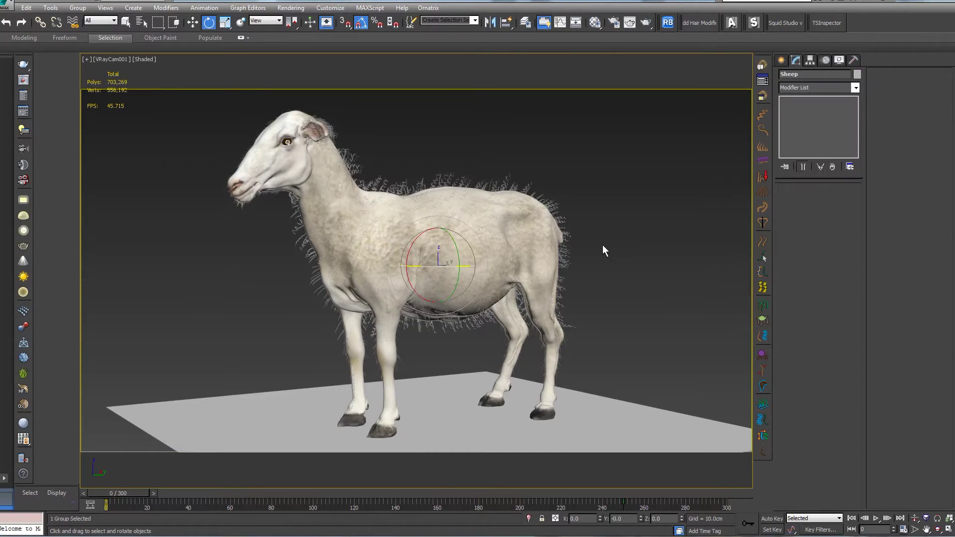
pyautogui.press('F4')
pyautogui.click(595, 284)
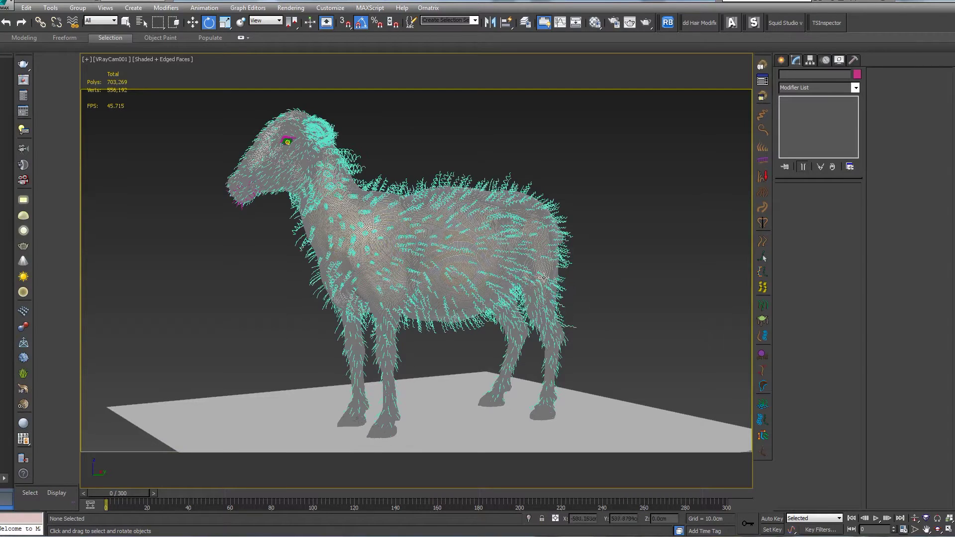
pyautogui.click(455, 271)
pyautogui.click(100, 21)
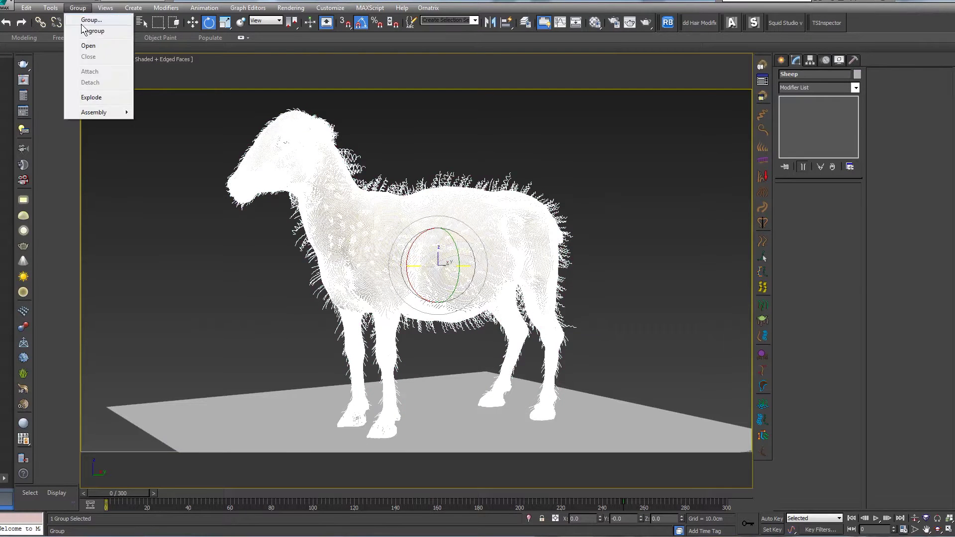
pyautogui.click(574, 110)
pyautogui.click(447, 249)
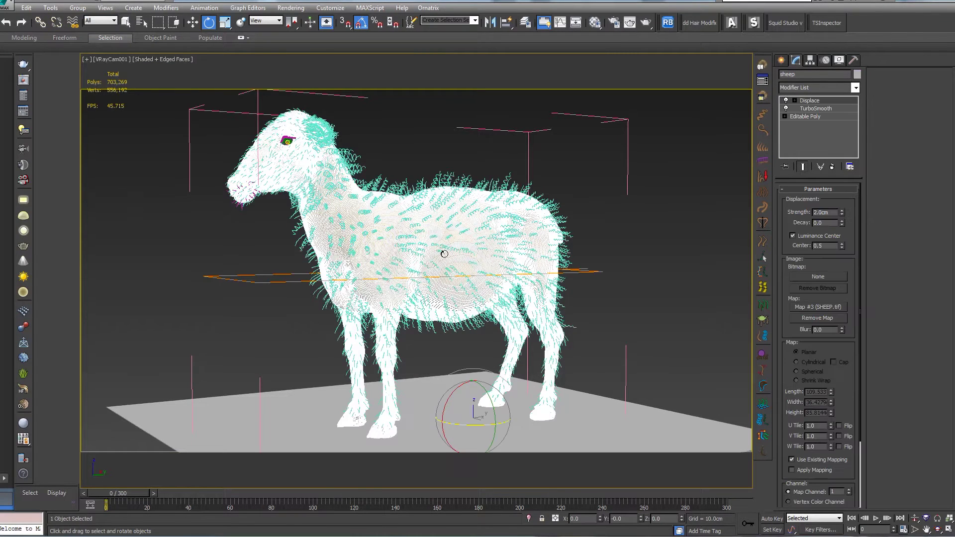
# - Set the mesh's TurboSmooth to show only base cage edges, then view through VRayCam001
pyautogui.press('f')
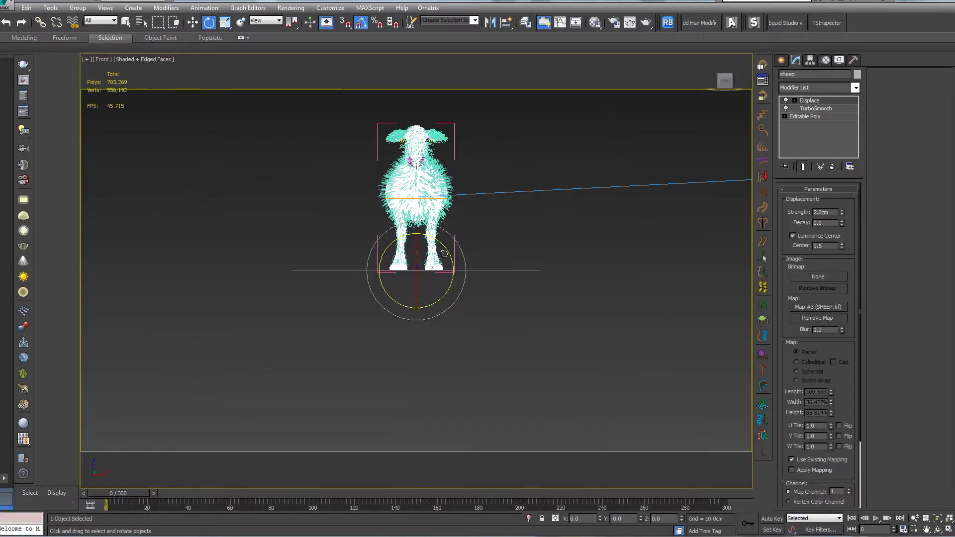
pyautogui.scroll(15, 444, 253)
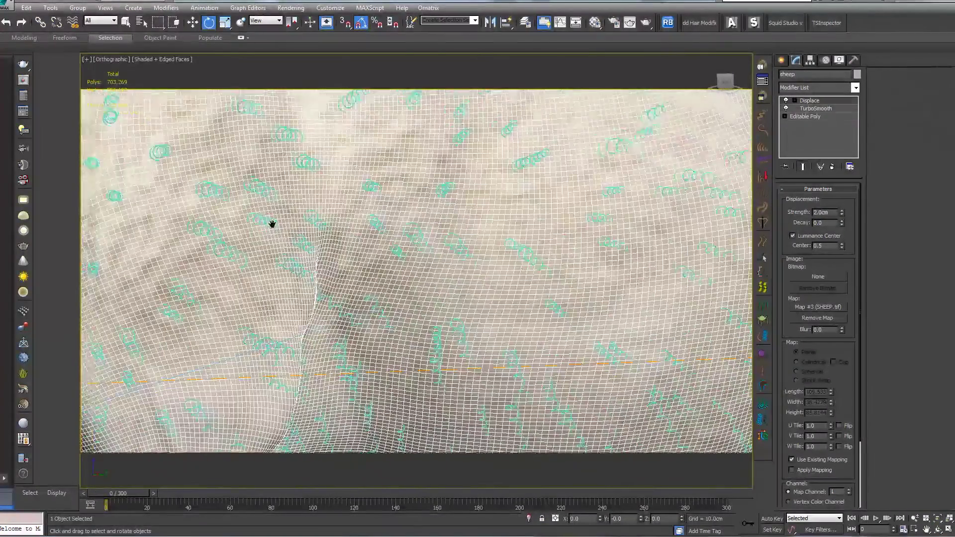
pyautogui.scroll(8, 316, 261)
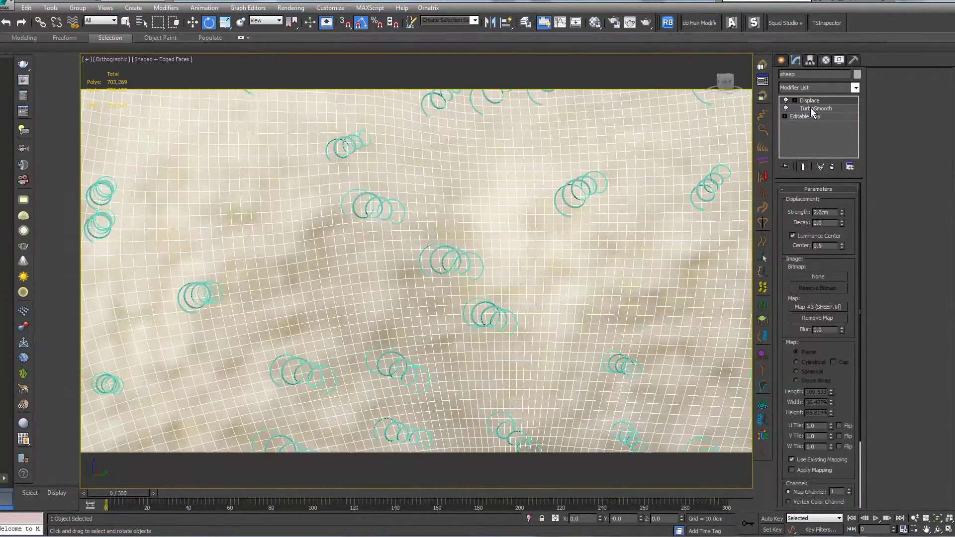
pyautogui.click(812, 109)
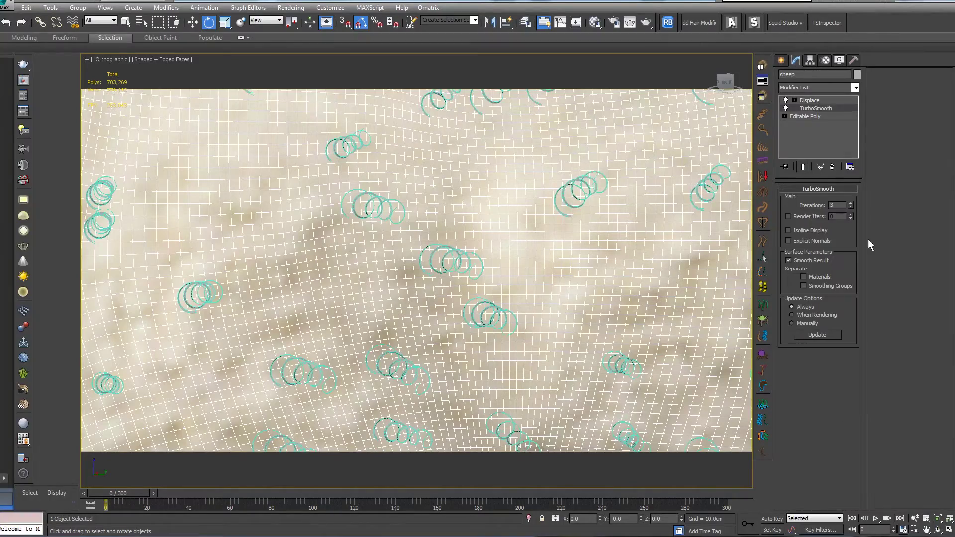
pyautogui.click(788, 230)
pyautogui.scroll(-10, 443, 312)
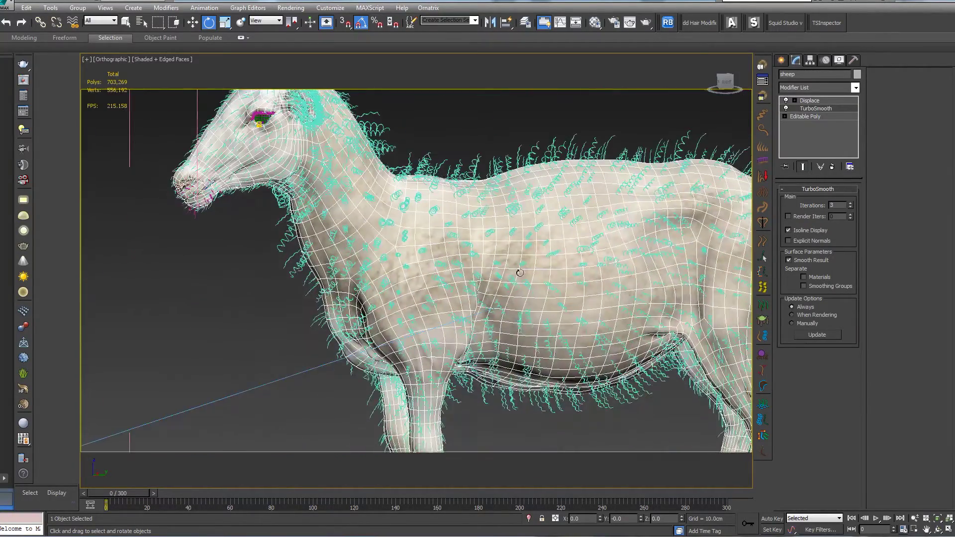
pyautogui.press('c')
pyautogui.scroll(5, 497, 299)
pyautogui.scroll(-5, 547, 303)
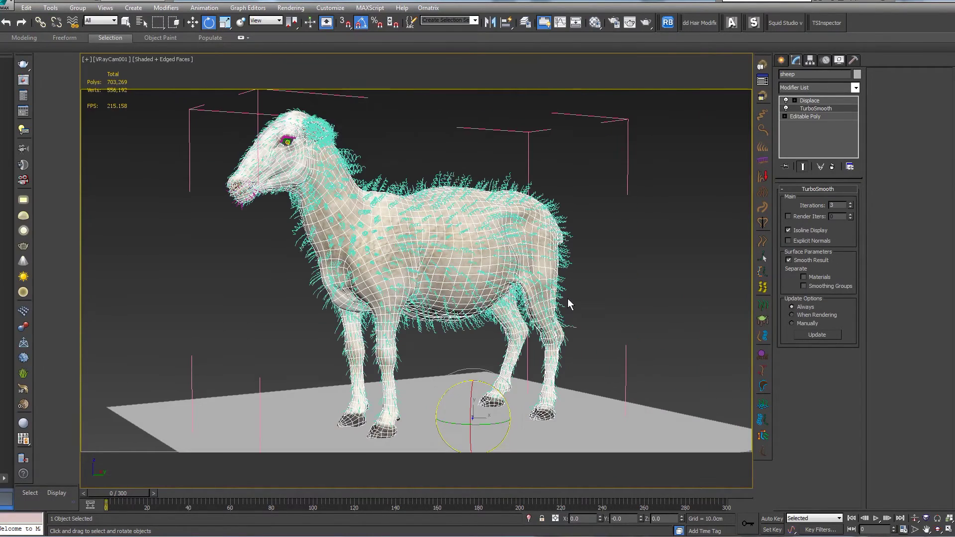
# - Open the Material Editor and make Material #22 the active material
pyautogui.press('m')
pyautogui.moveTo(555, 97); pyautogui.dragTo(629, 98)
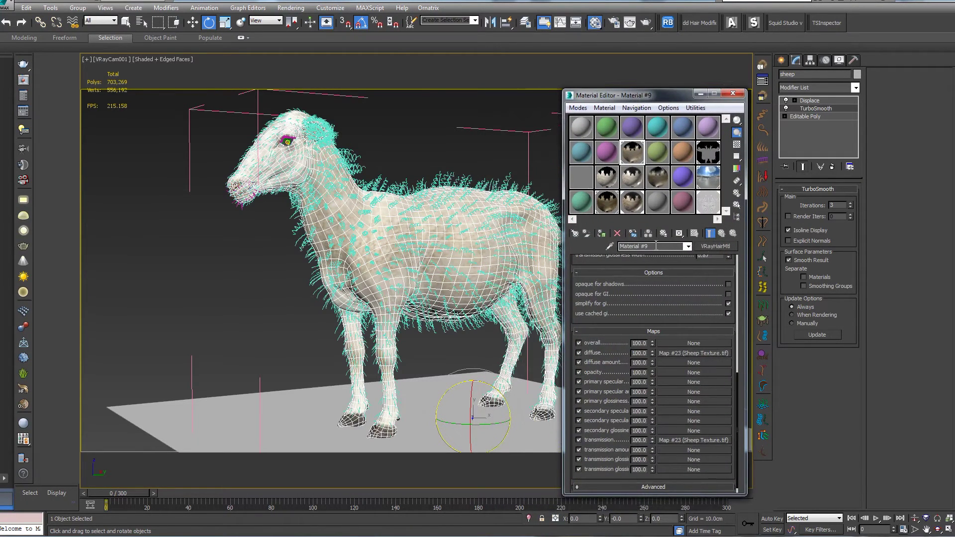
pyautogui.click(661, 200)
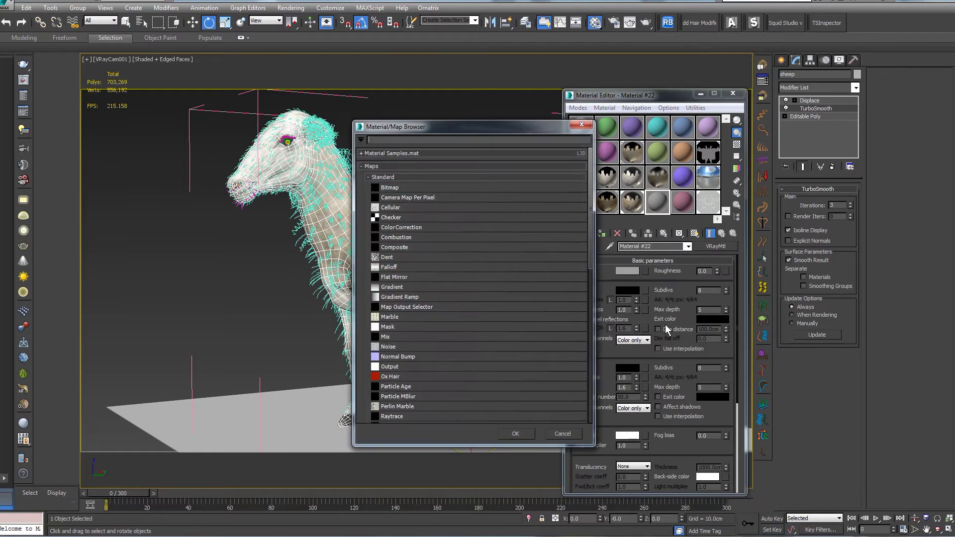
# - Load a VRayEdgesTex map from the V-Ray maps list into Material #22's diffuse slot
pyautogui.click(372, 178)
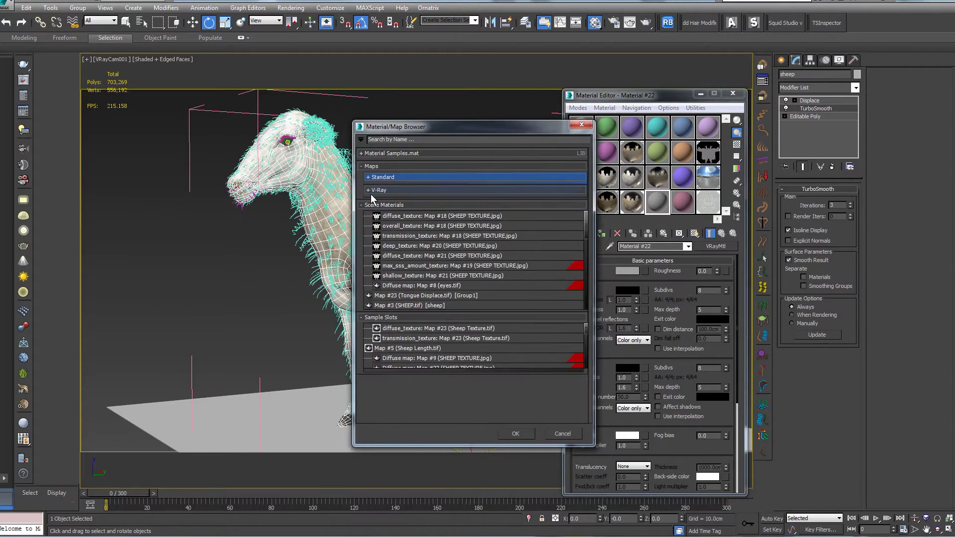
pyautogui.click(371, 192)
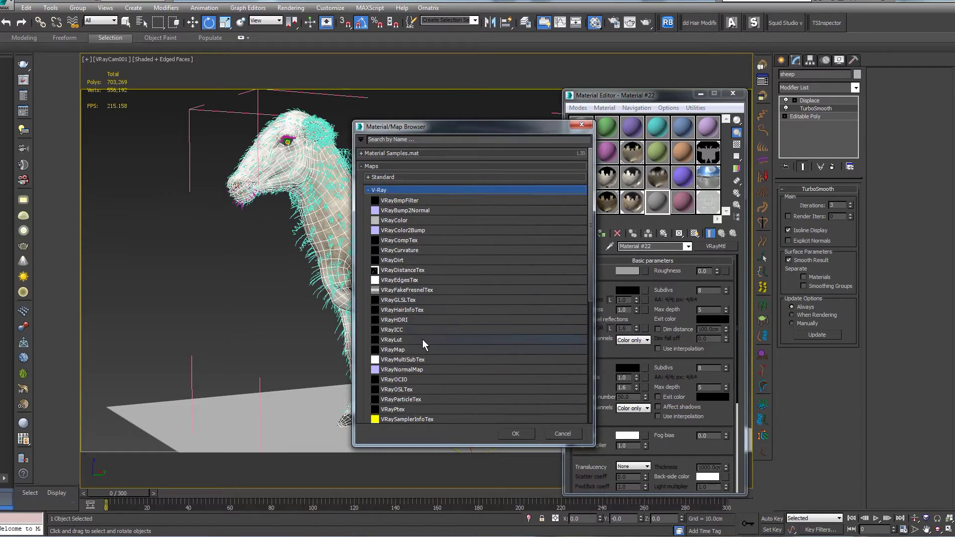
pyautogui.click(422, 358)
pyautogui.scroll(-1, 424, 359)
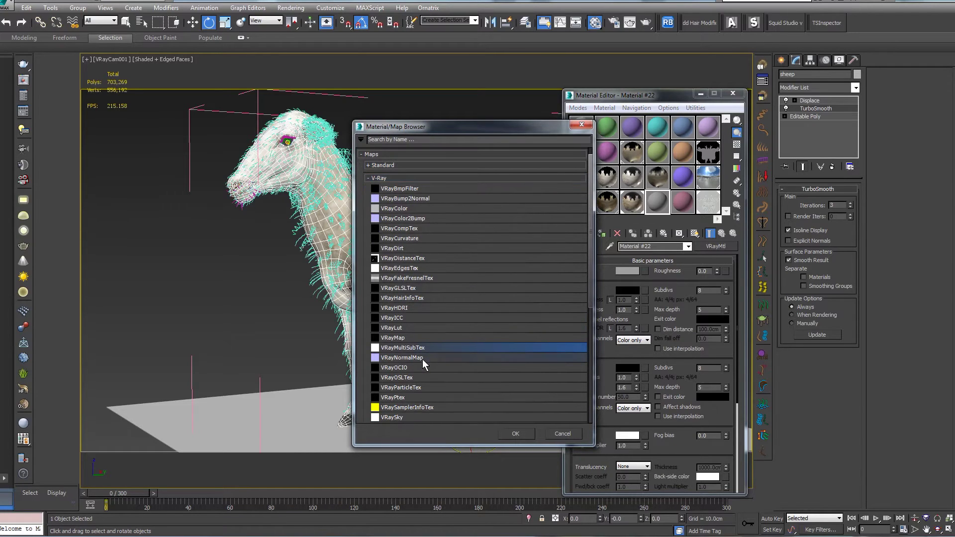
pyautogui.scroll(-5, 430, 383)
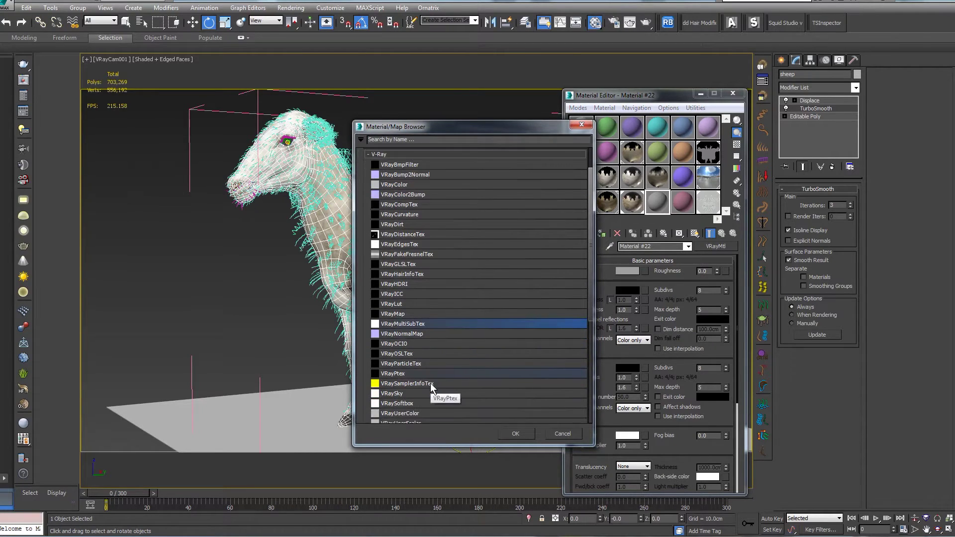
pyautogui.scroll(1, 432, 382)
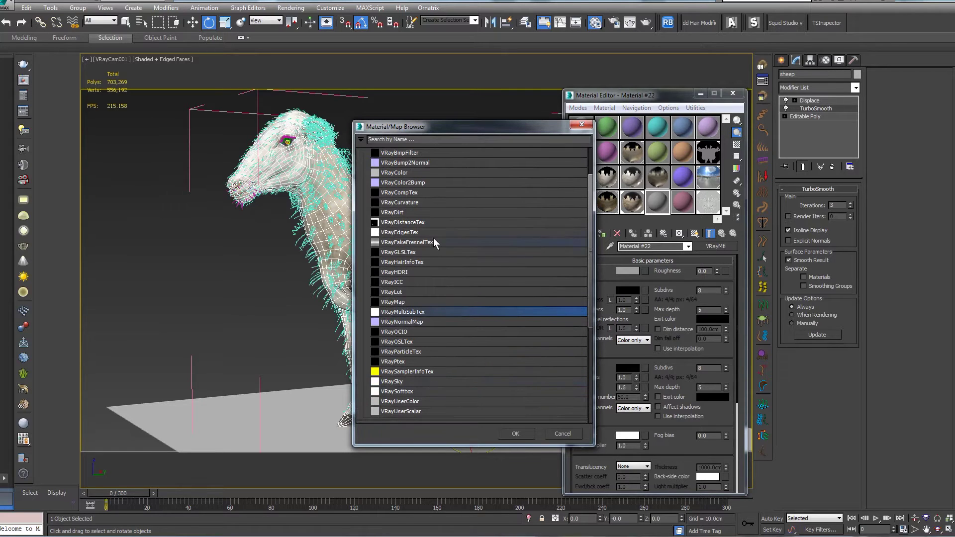
pyautogui.click(401, 232)
pyautogui.doubleClick(401, 234)
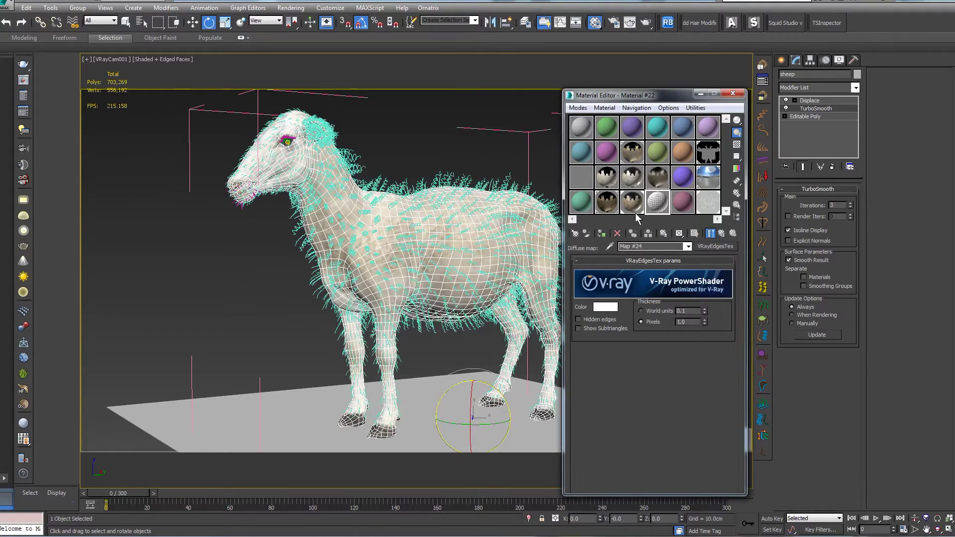
# - Change Map #24's edge line colour from white to black
pyautogui.doubleClick(657, 201)
pyautogui.moveTo(234, 83); pyautogui.dragTo(275, 130)
pyautogui.click(605, 307)
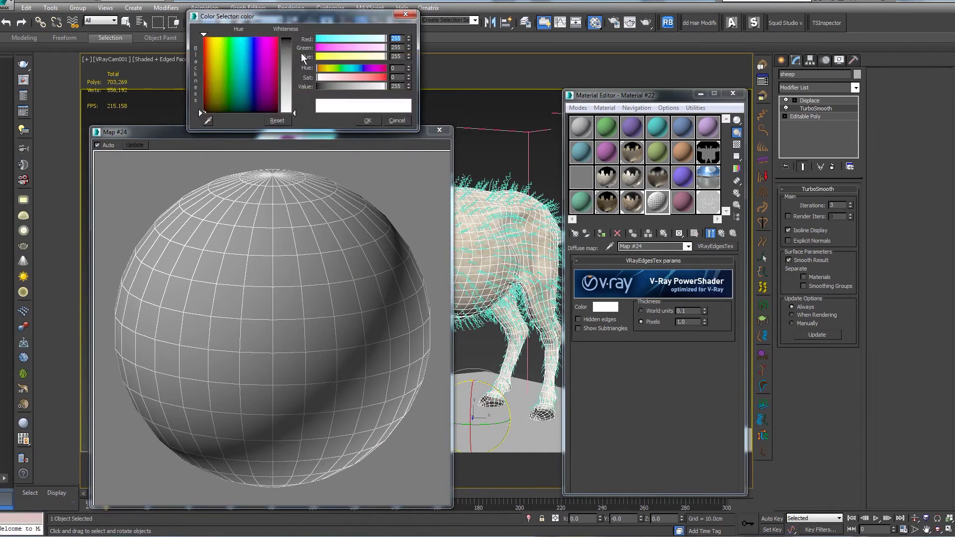
pyautogui.moveTo(292, 52)
pyautogui.mouseDown()
pyautogui.moveTo(282, 44)
pyautogui.moveTo(286, 69)
pyautogui.moveTo(287, 36)
pyautogui.mouseUp()
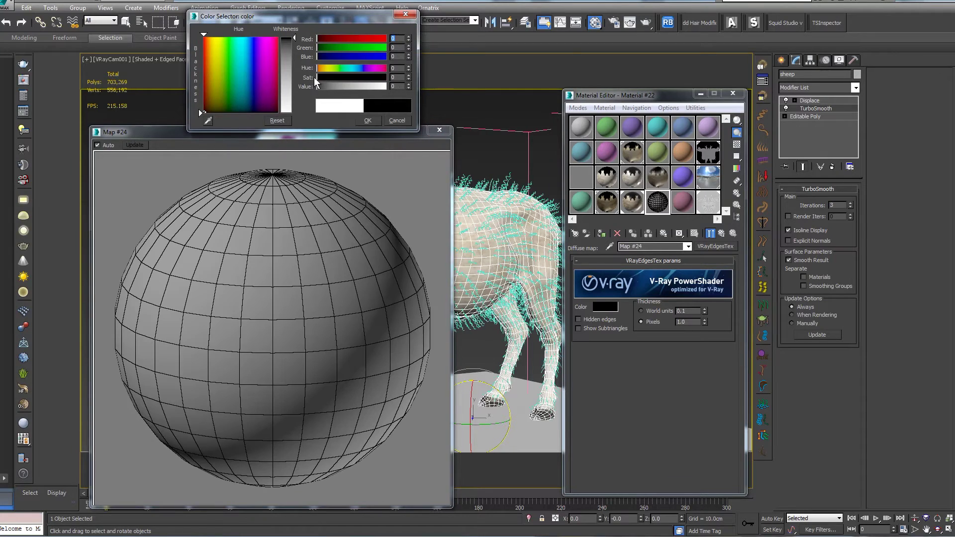
pyautogui.click(367, 121)
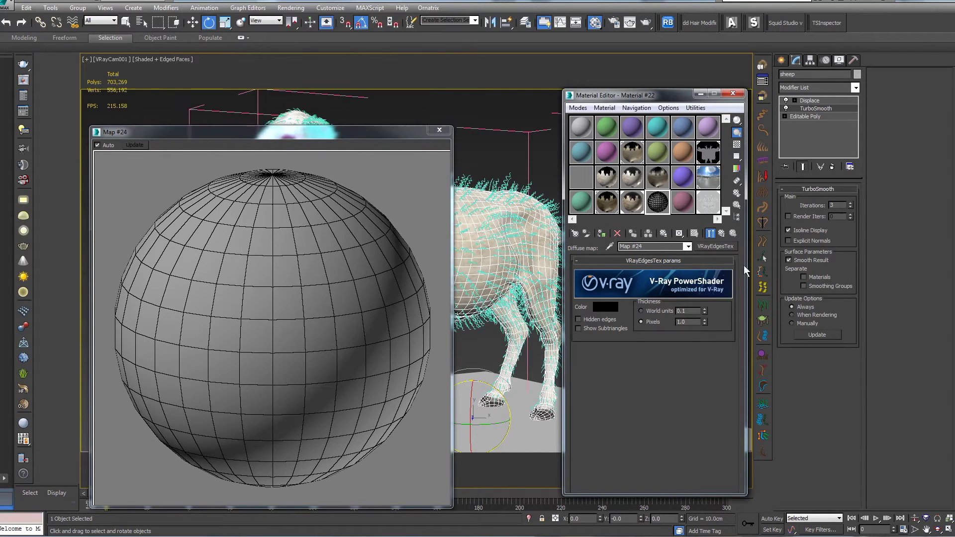
# - Set Material #22's diffuse colour to lilac (RGB 130, 92, 206)
pyautogui.click(724, 232)
pyautogui.click(629, 270)
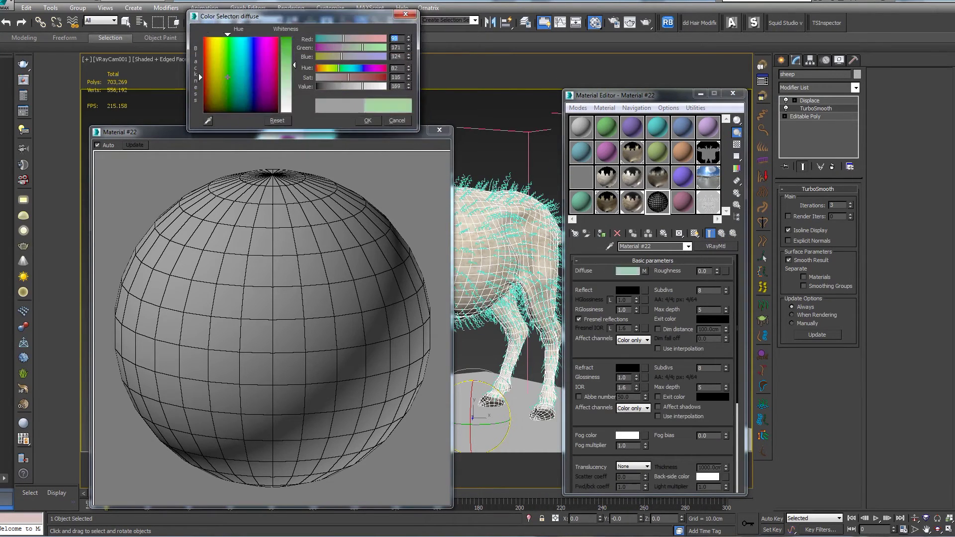
pyautogui.moveTo(234, 72); pyautogui.dragTo(258, 61)
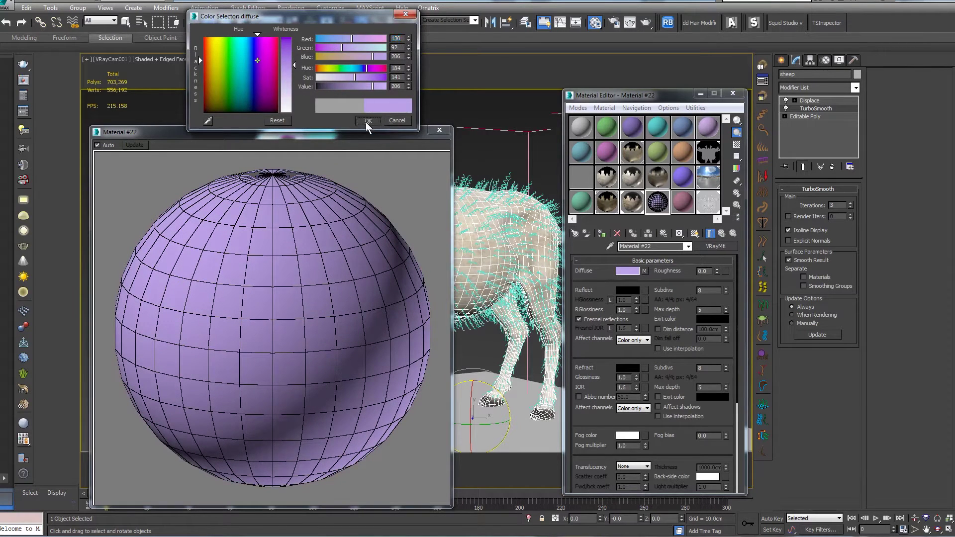
pyautogui.click(367, 120)
pyautogui.click(439, 130)
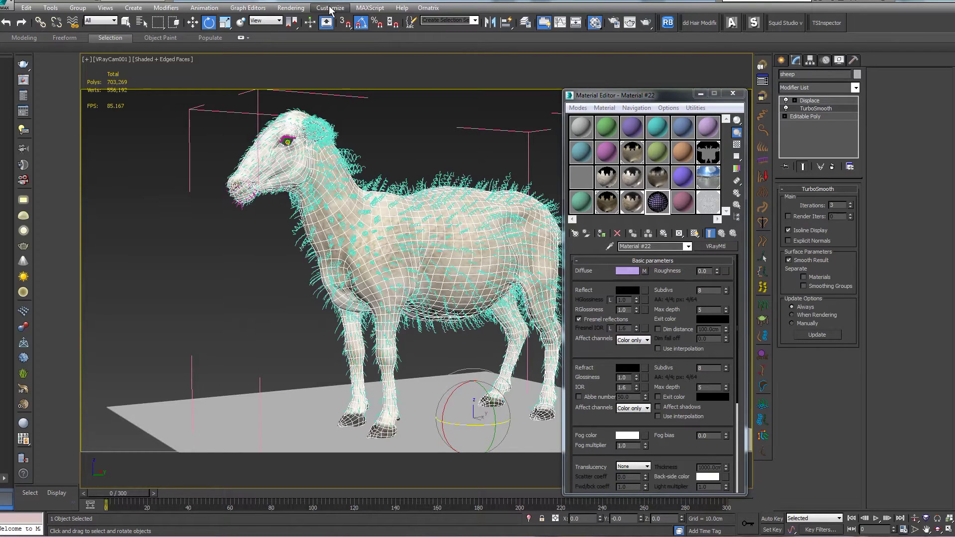
# - Open Render Setup on the V-Ray tab and expand Global switches
pyautogui.click(290, 8)
pyautogui.click(299, 30)
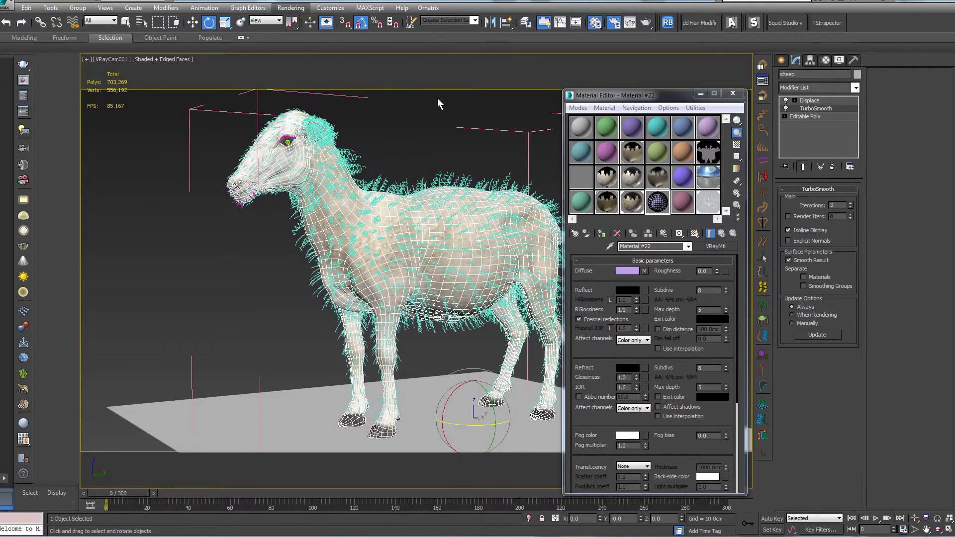
pyautogui.moveTo(497, 114); pyautogui.dragTo(302, 102)
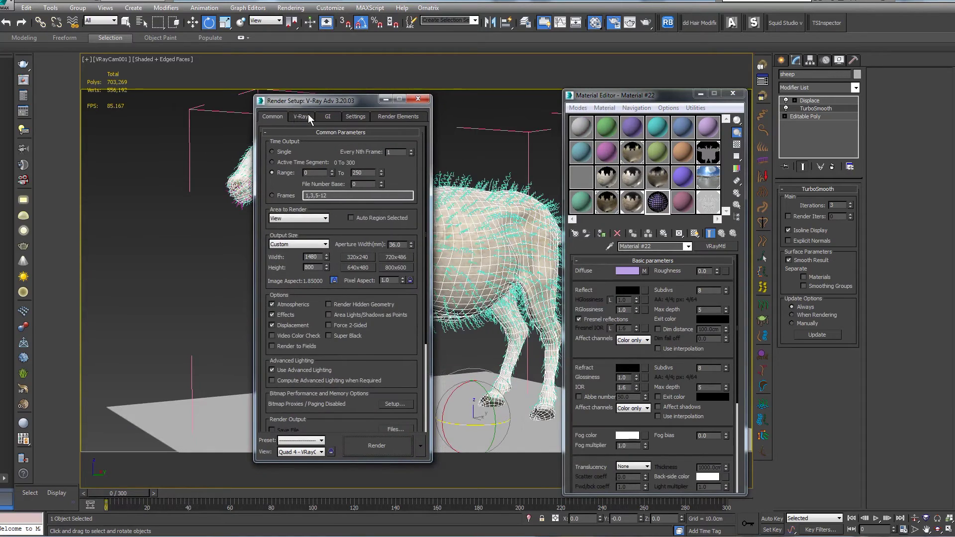
pyautogui.click(302, 117)
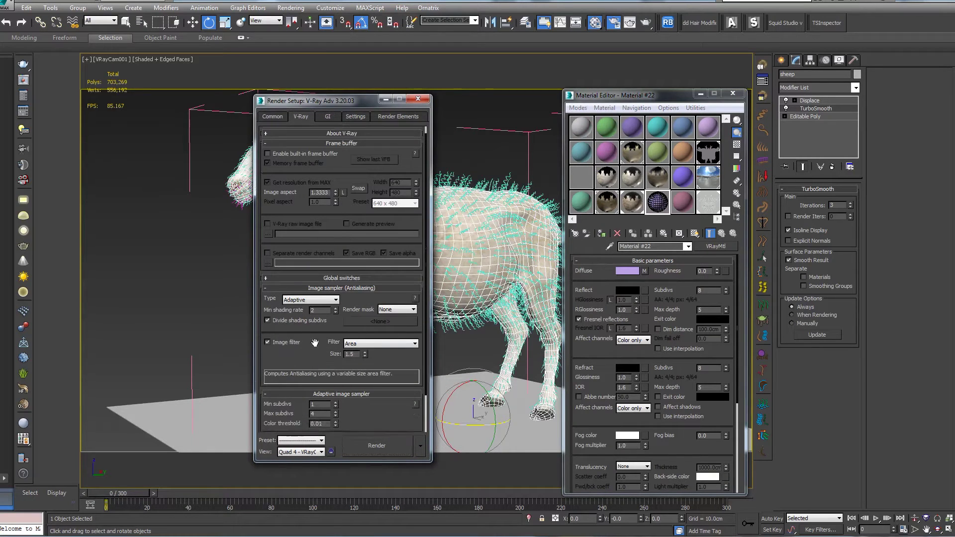
pyautogui.click(335, 287)
pyautogui.moveTo(335, 287); pyautogui.dragTo(335, 237)
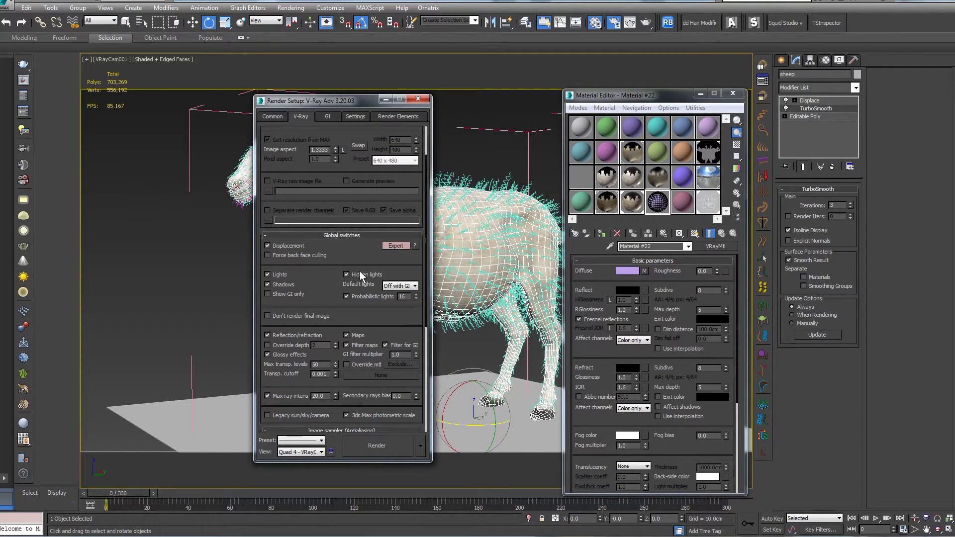
# - Enable Override mtl and link Material #22 to it as an instance
pyautogui.click(347, 365)
pyautogui.moveTo(656, 201); pyautogui.dragTo(375, 372)
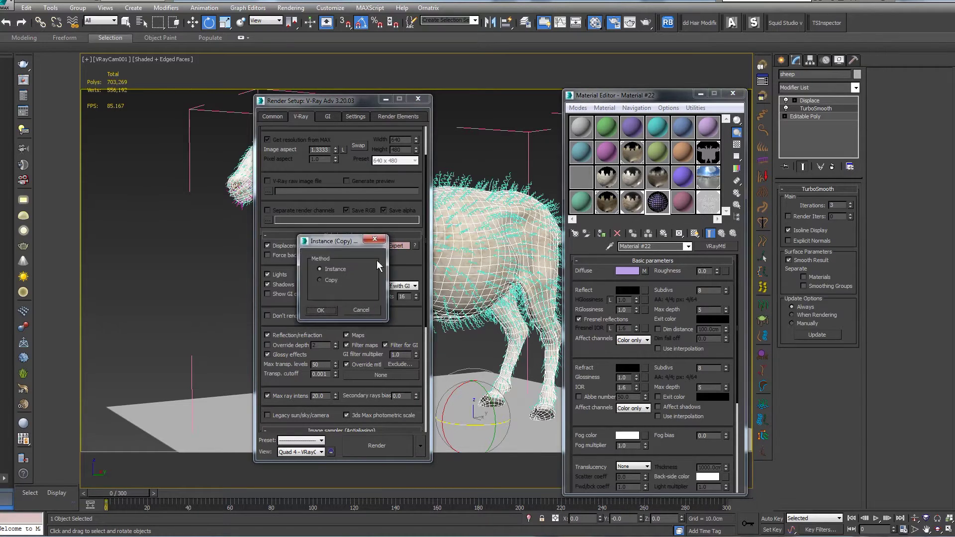
pyautogui.click(319, 310)
pyautogui.moveTo(339, 104); pyautogui.dragTo(124, 94)
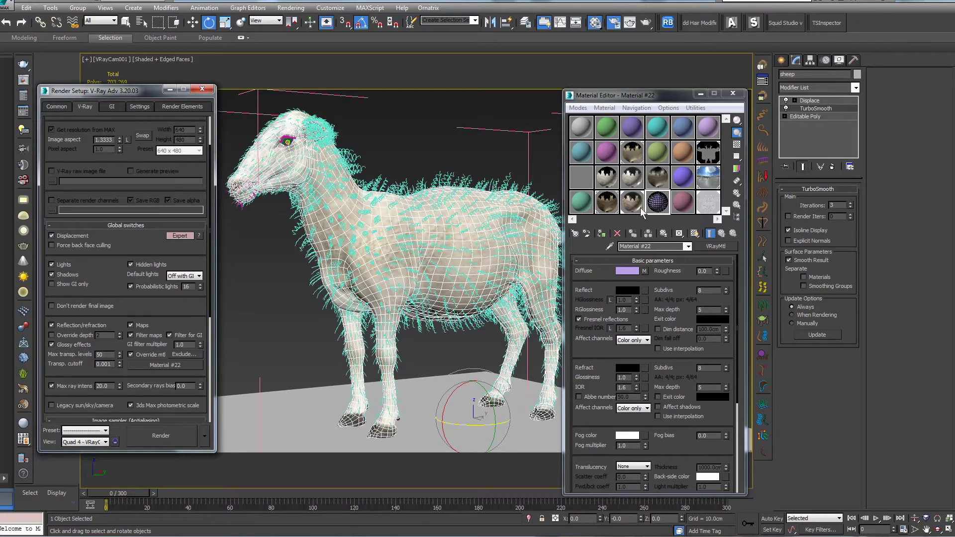
# - Preview Material #22 enlarged, then close the V-Ray messages and the preview
pyautogui.doubleClick(658, 204)
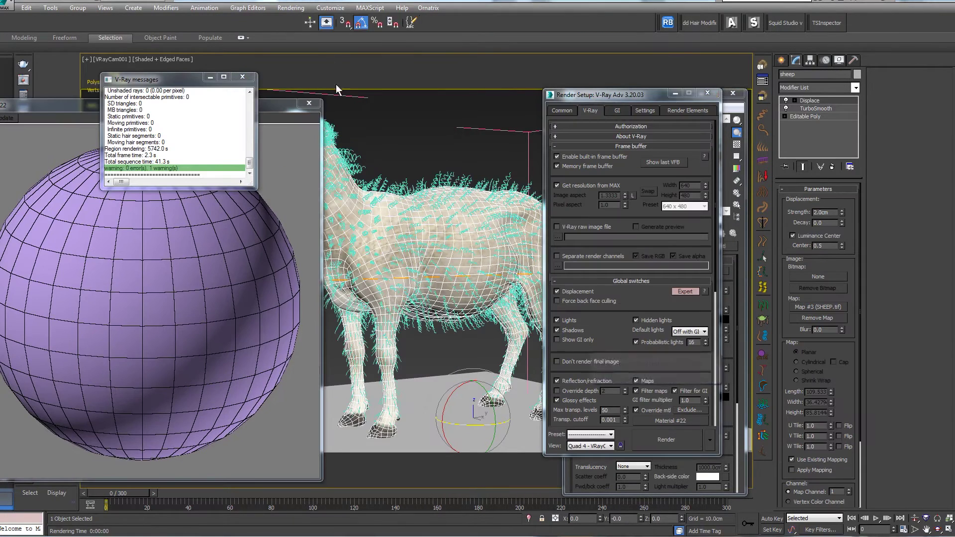
pyautogui.click(242, 77)
pyautogui.click(318, 101)
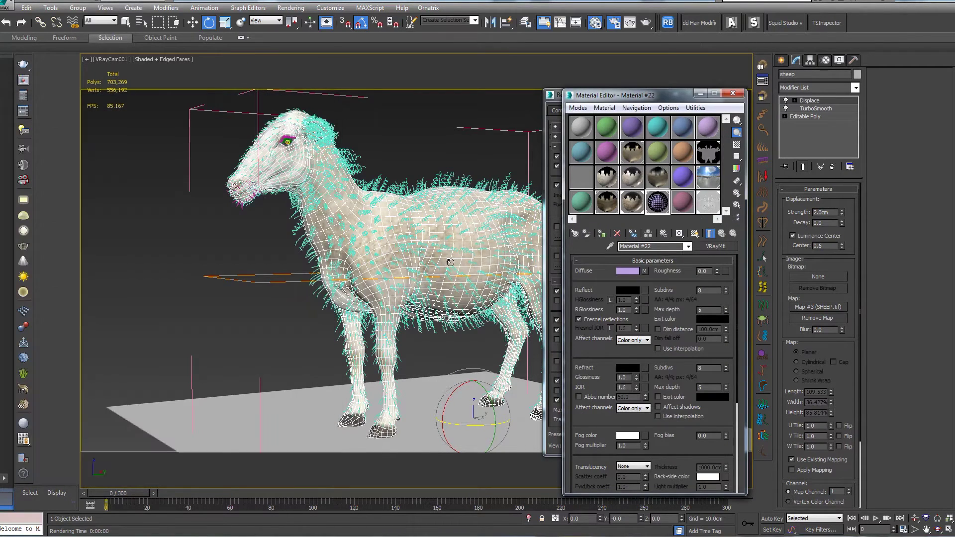
# - Try selecting the sheep's hair, leg hair and body objects, ending with the sheep selected
pyautogui.click(437, 186)
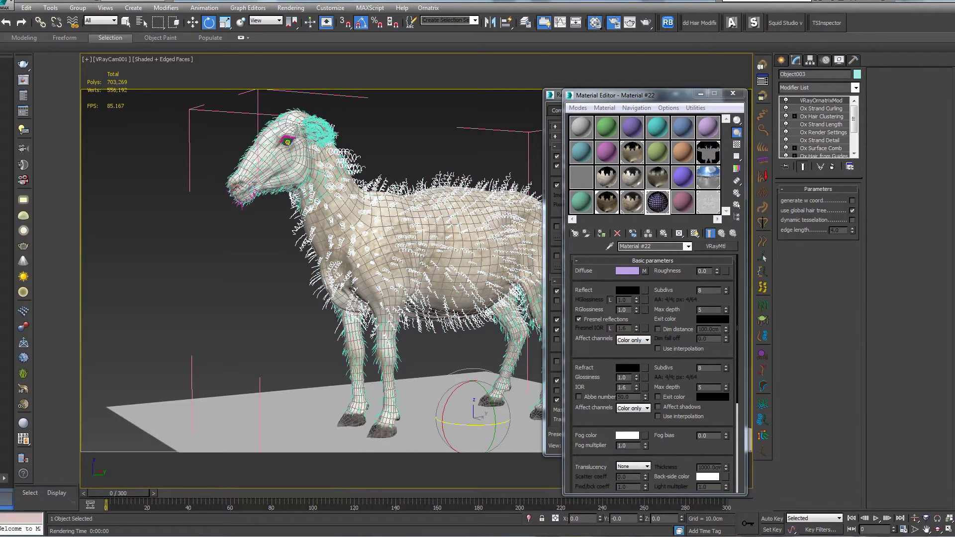
pyautogui.click(436, 185)
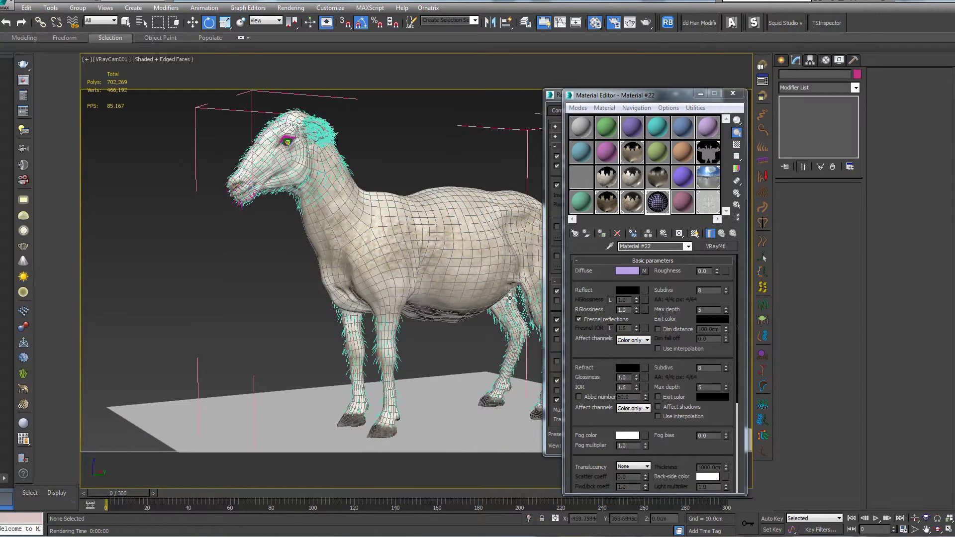
pyautogui.click(494, 321)
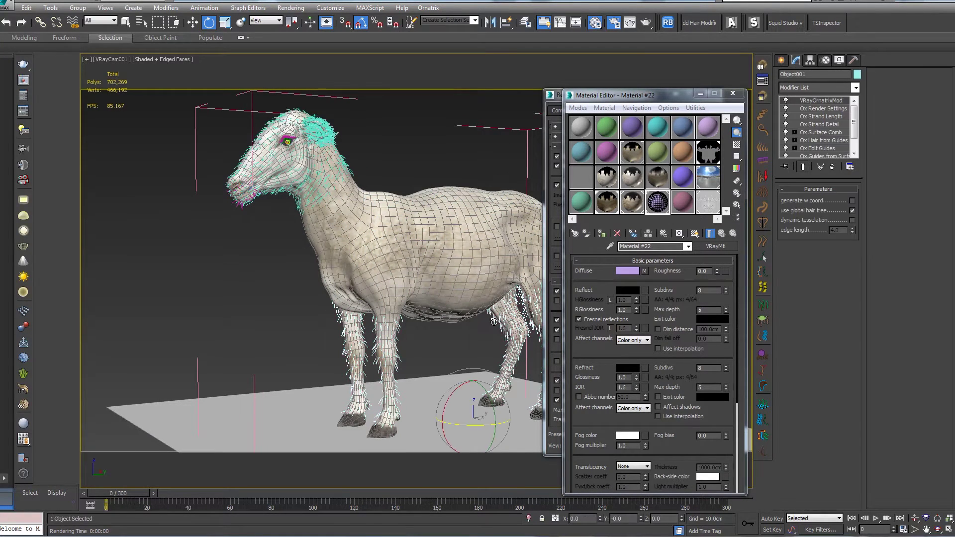
pyautogui.click(308, 176)
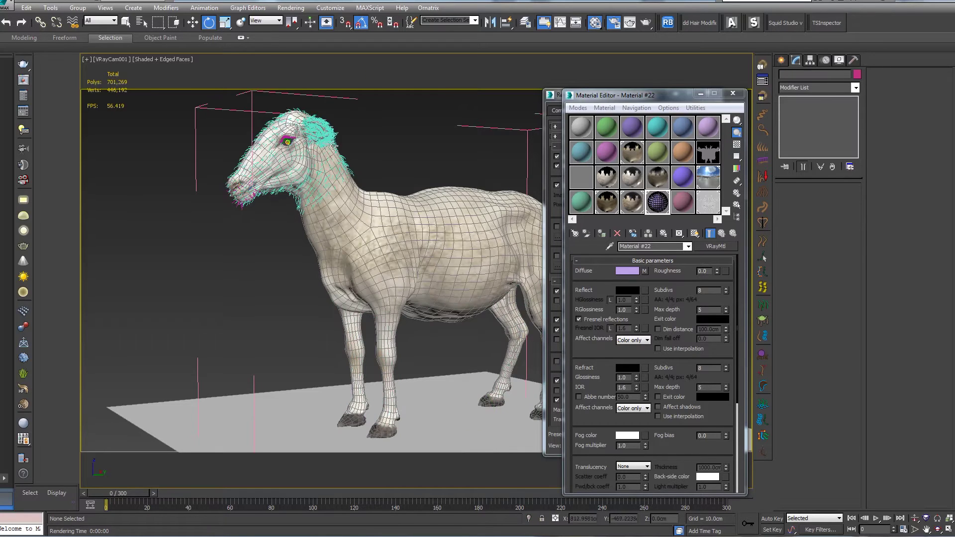
pyautogui.click(341, 150)
pyautogui.click(343, 158)
pyautogui.click(344, 159)
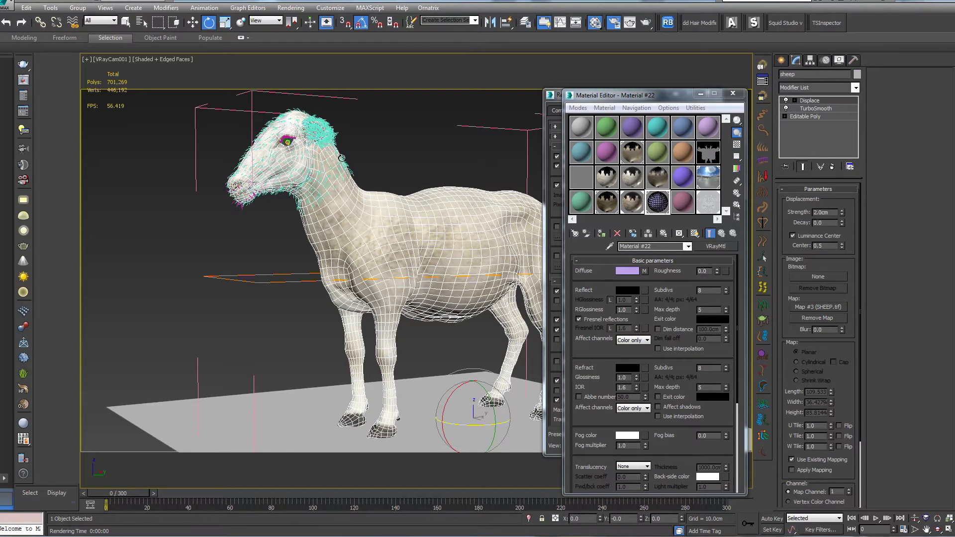
# - In the Front view, delete the ear, face and eye hair objects
pyautogui.press('f')
pyautogui.scroll(5, 294, 187)
pyautogui.moveTo(447, 194); pyautogui.dragTo(447, 243, button='middle')
pyautogui.scroll(-3, 447, 246)
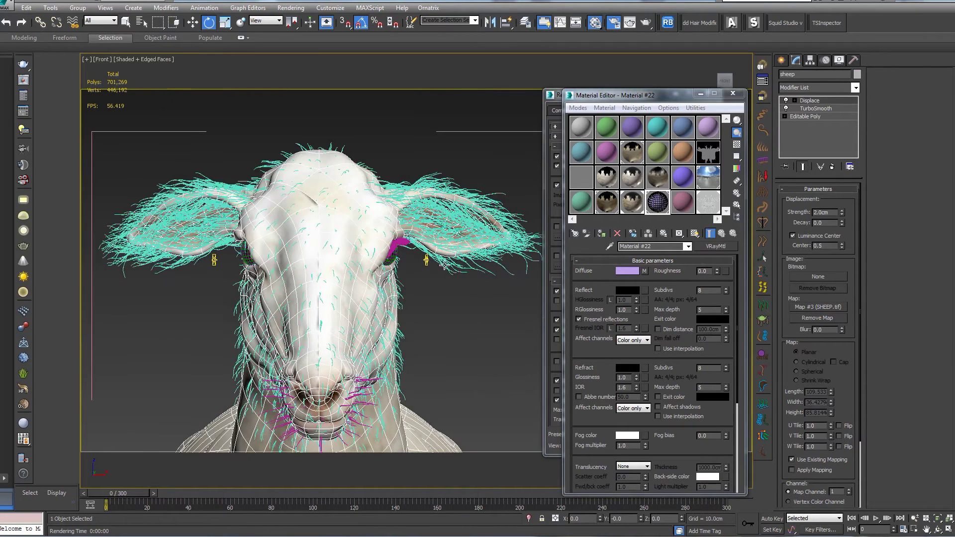
pyautogui.click(457, 264)
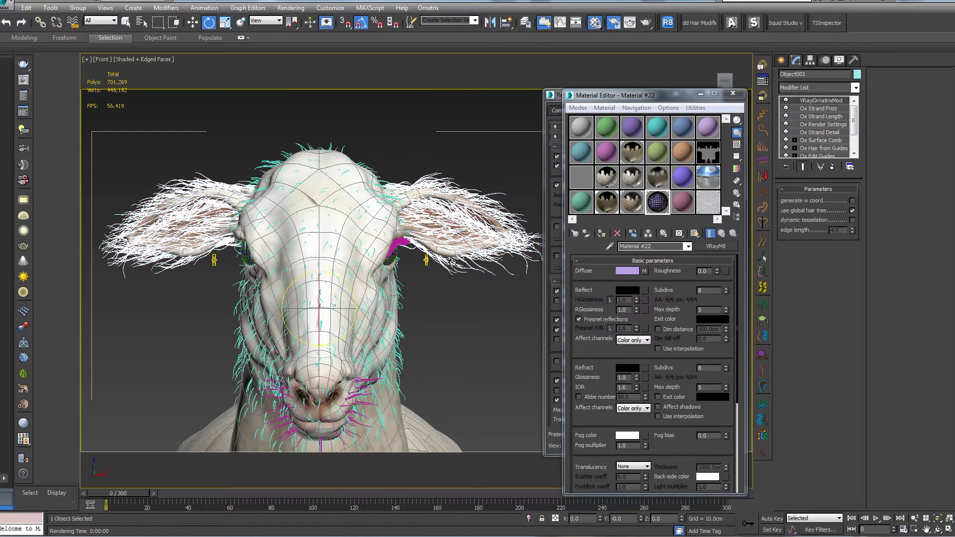
pyautogui.press('Delete')
pyautogui.click(397, 296)
pyautogui.press('Delete')
pyautogui.scroll(4, 407, 300)
pyautogui.click(377, 269)
pyautogui.press('Delete')
# - Delete the muzzle whisker hair and return the viewport to VRayCam001
pyautogui.moveTo(209, 281); pyautogui.dragTo(360, 284, button='middle')
pyautogui.scroll(-3, 325, 298)
pyautogui.scroll(4, 343, 300)
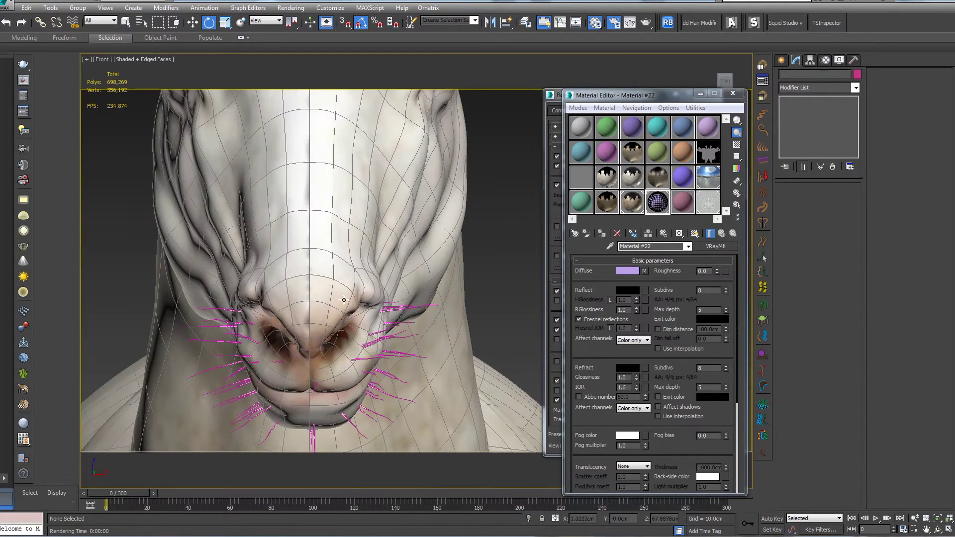
pyautogui.click(385, 356)
pyautogui.click(390, 354)
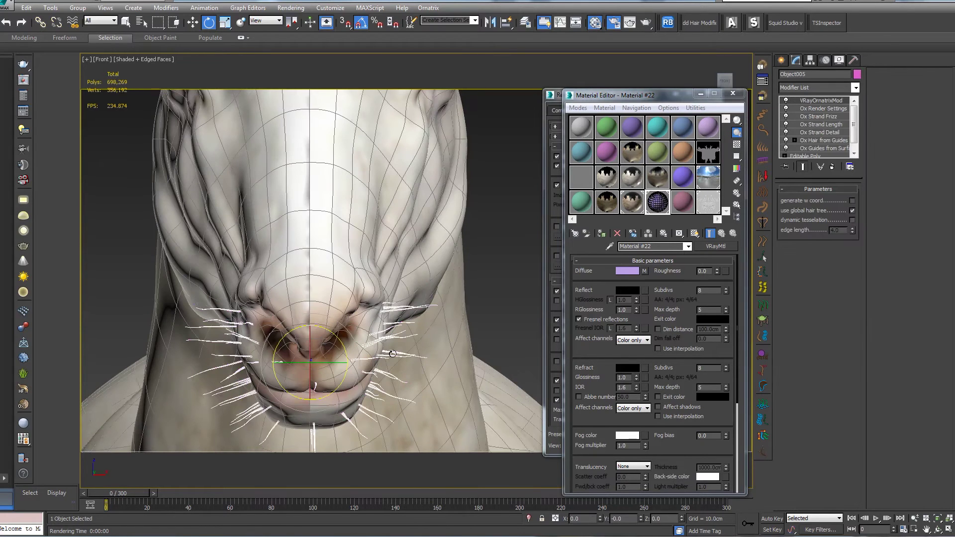
pyautogui.press('Delete')
pyautogui.scroll(-3, 423, 299)
pyautogui.press('c')
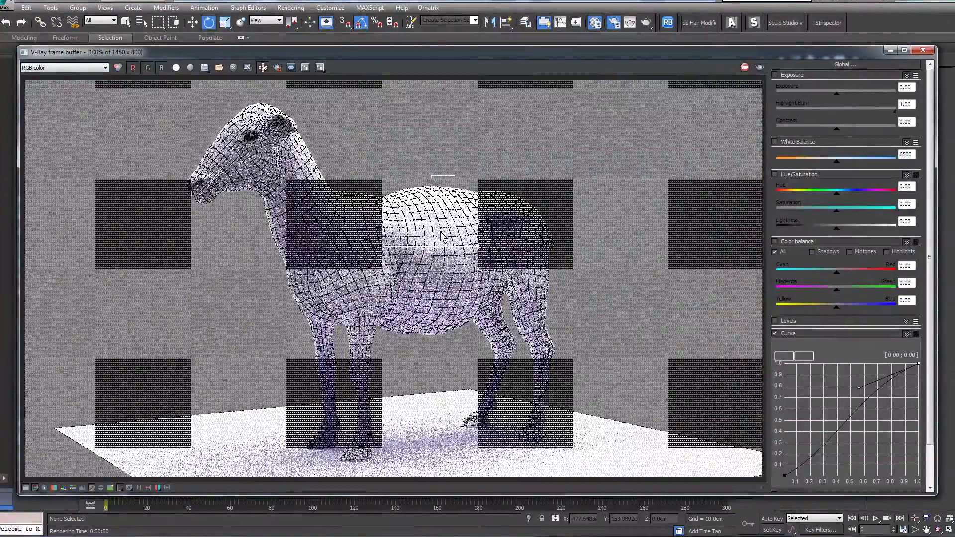
# - Inspect the test render in the V-Ray frame buffer, then close it
pyautogui.scroll(4, 441, 235)
pyautogui.scroll(-2, 394, 234)
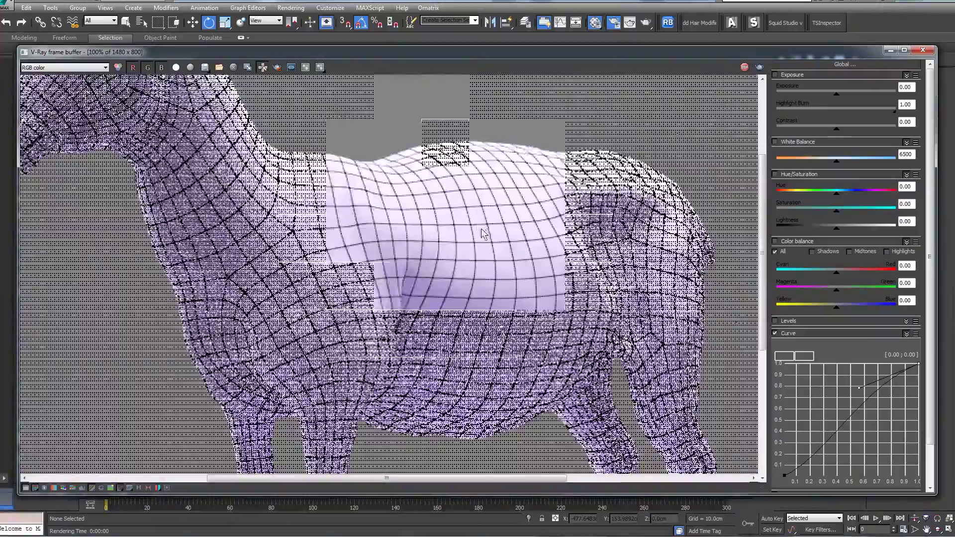
pyautogui.scroll(-3, 482, 234)
pyautogui.scroll(5, 463, 227)
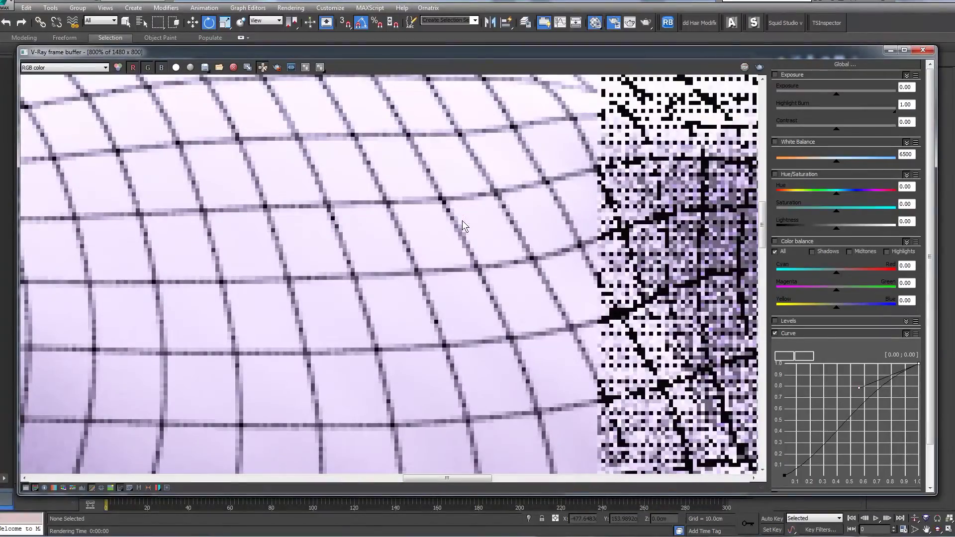
pyautogui.moveTo(569, 62); pyautogui.dragTo(535, 130)
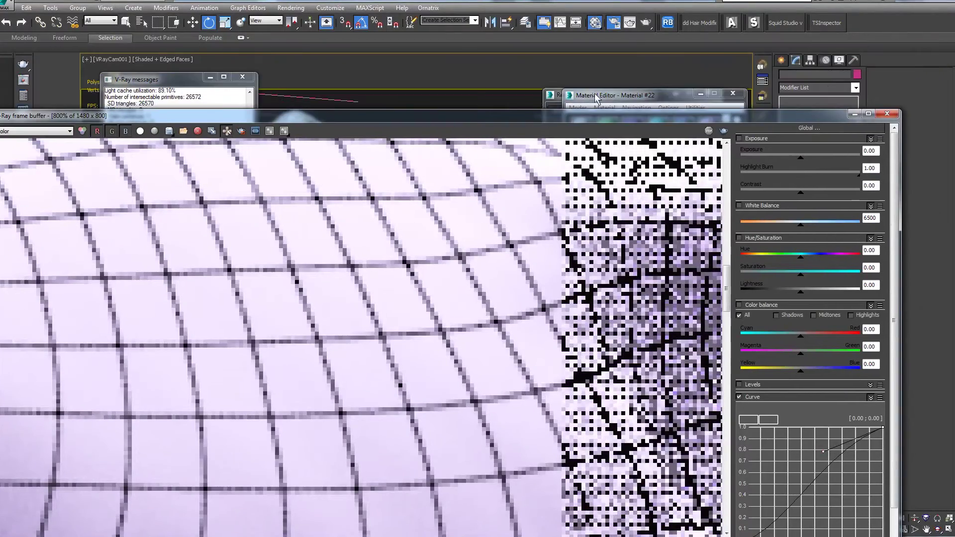
pyautogui.click(888, 118)
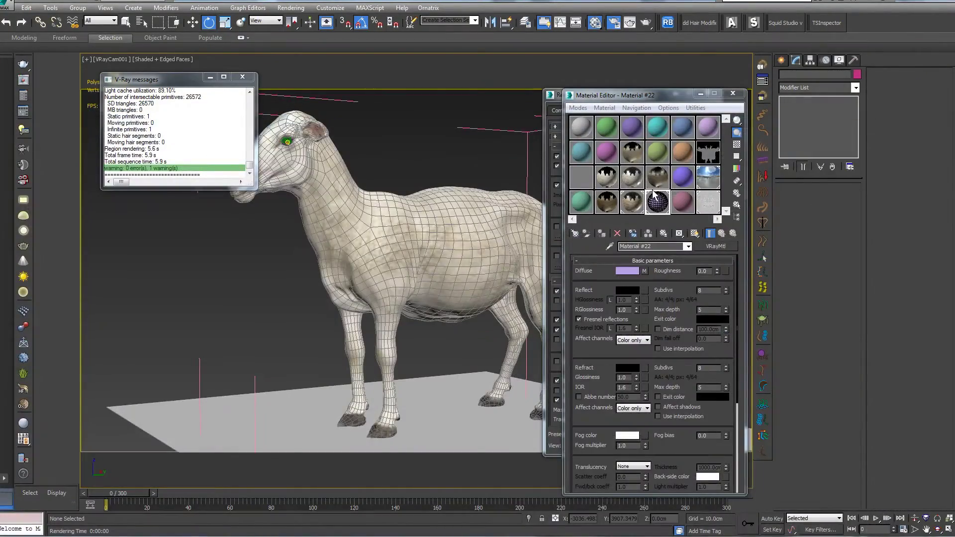
# - Lower Map #24's edge Pixels thickness from 1.0 down to 0.2
pyautogui.click(644, 271)
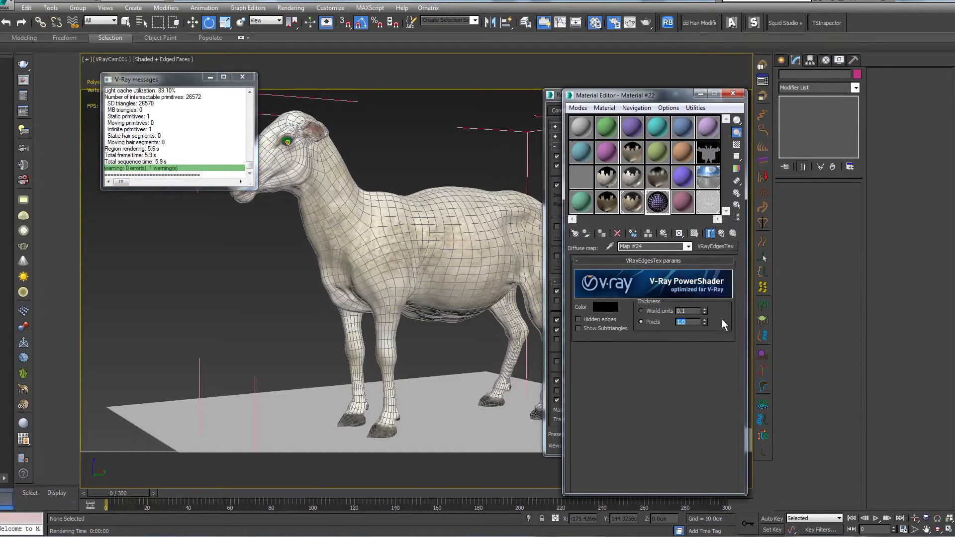
pyautogui.click(704, 324)
pyautogui.doubleClick(664, 204)
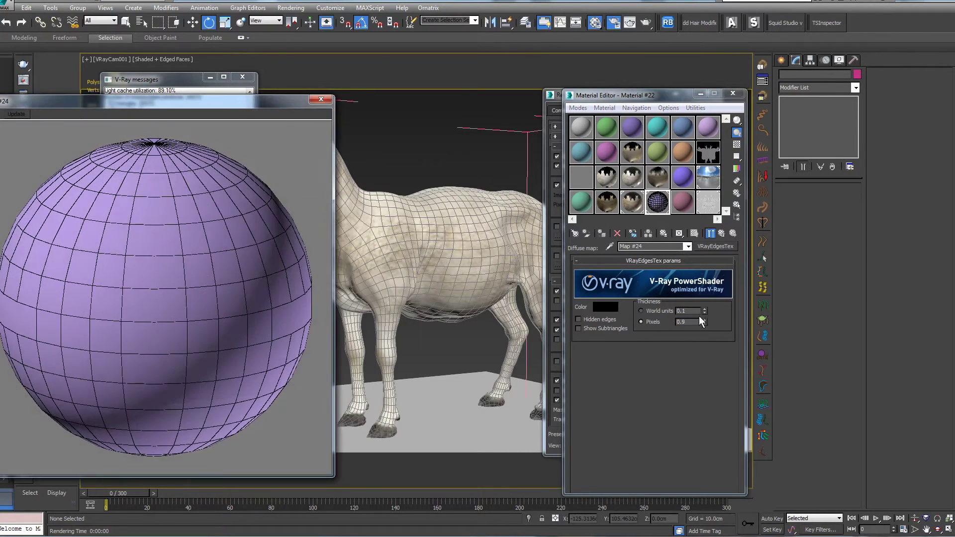
pyautogui.click(705, 323)
pyautogui.click(705, 323)
pyautogui.click(704, 323)
pyautogui.click(704, 324)
pyautogui.click(704, 323)
pyautogui.click(704, 323)
pyautogui.click(704, 324)
pyautogui.click(320, 99)
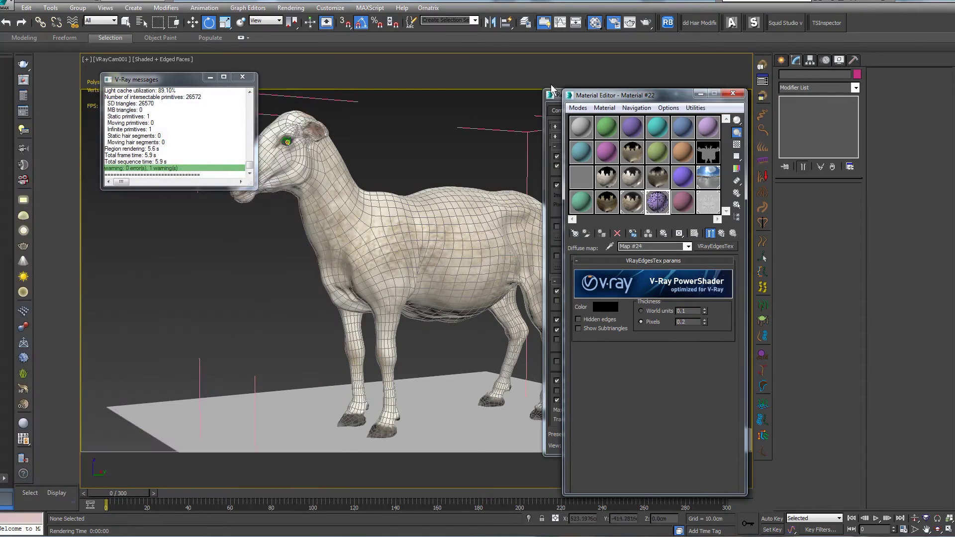
# - Bring Render Setup forward on its Common tab, showing frames 0–250 at 1480 × 800
pyautogui.moveTo(593, 98); pyautogui.dragTo(684, 98)
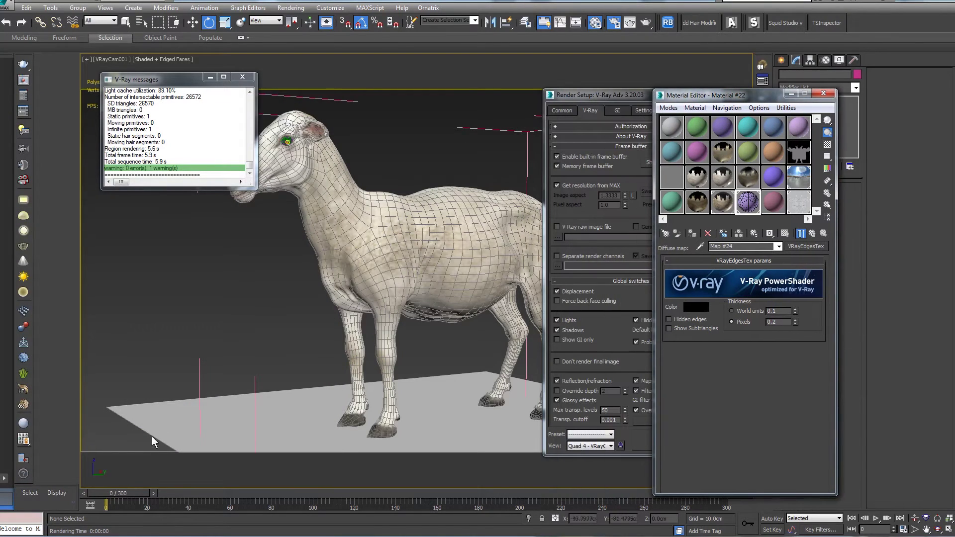
pyautogui.moveTo(119, 495); pyautogui.dragTo(125, 495)
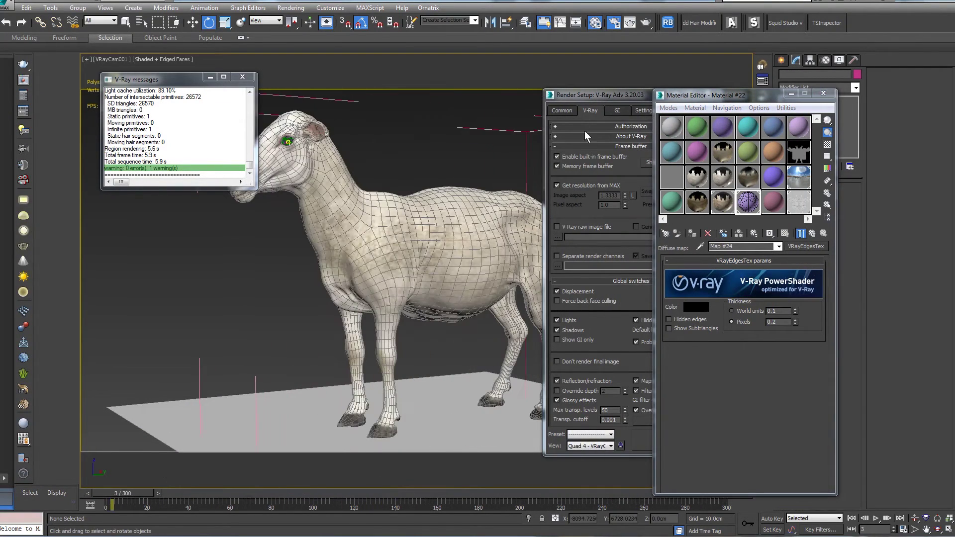
pyautogui.click(567, 111)
pyautogui.moveTo(586, 98); pyautogui.dragTo(587, 108)
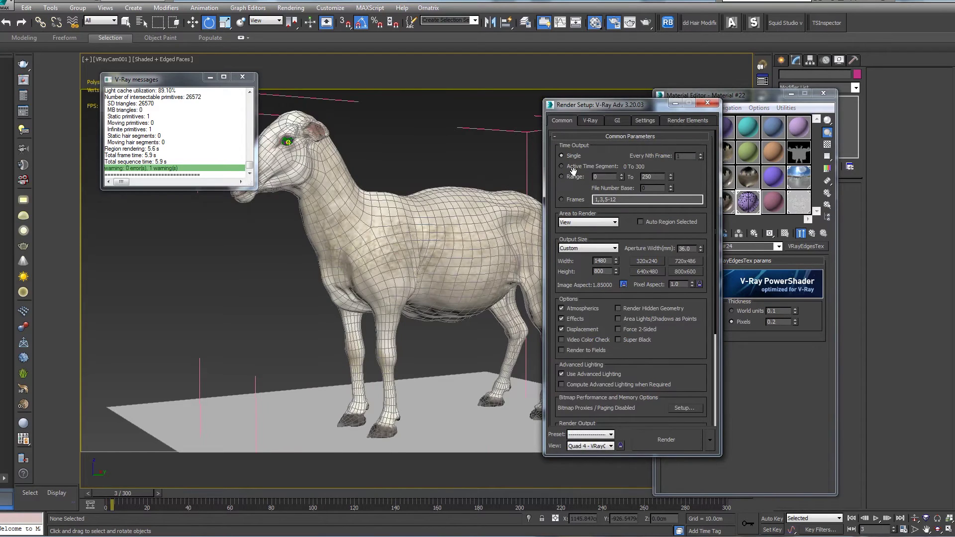
pyautogui.click(599, 120)
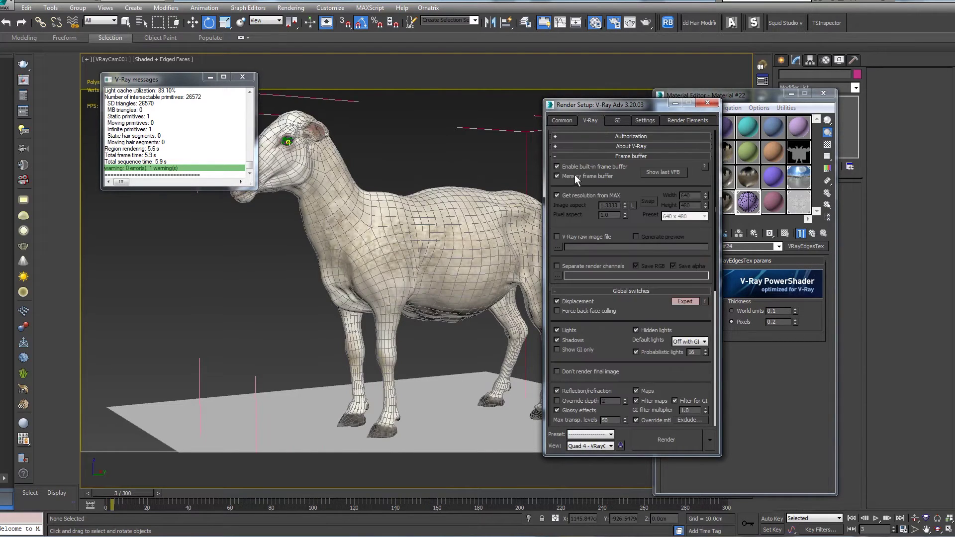
pyautogui.click(565, 118)
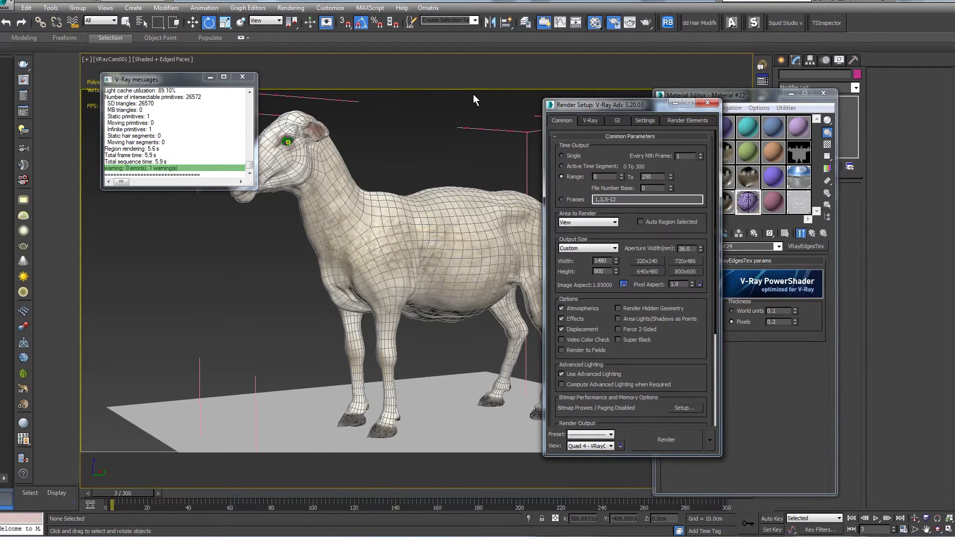
pyautogui.moveTo(594, 109); pyautogui.dragTo(438, 93)
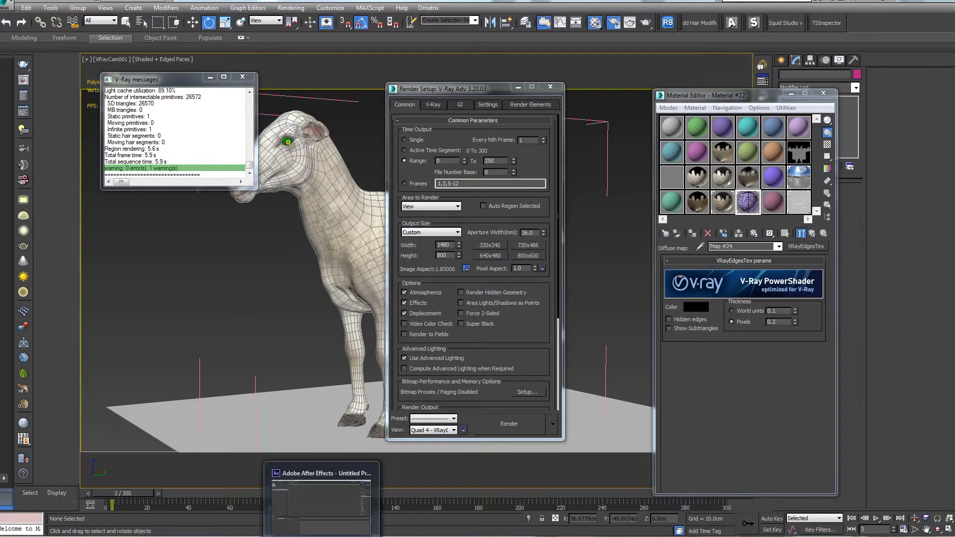
# - In After Effects, import Sheep Turntable 0000 as a JPEG sequence [0000-0250]
pyautogui.click(322, 497)
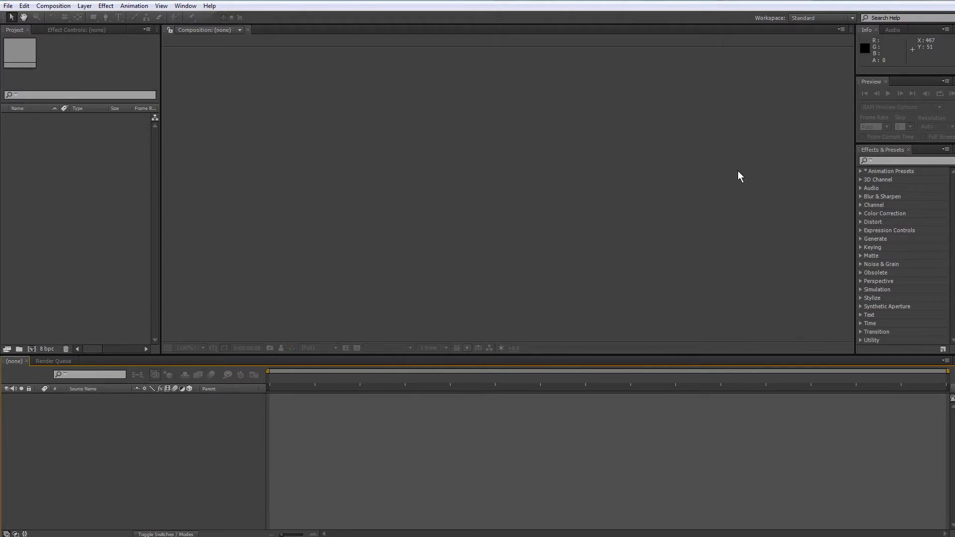
pyautogui.rightClick(65, 184)
pyautogui.moveTo(136, 224)
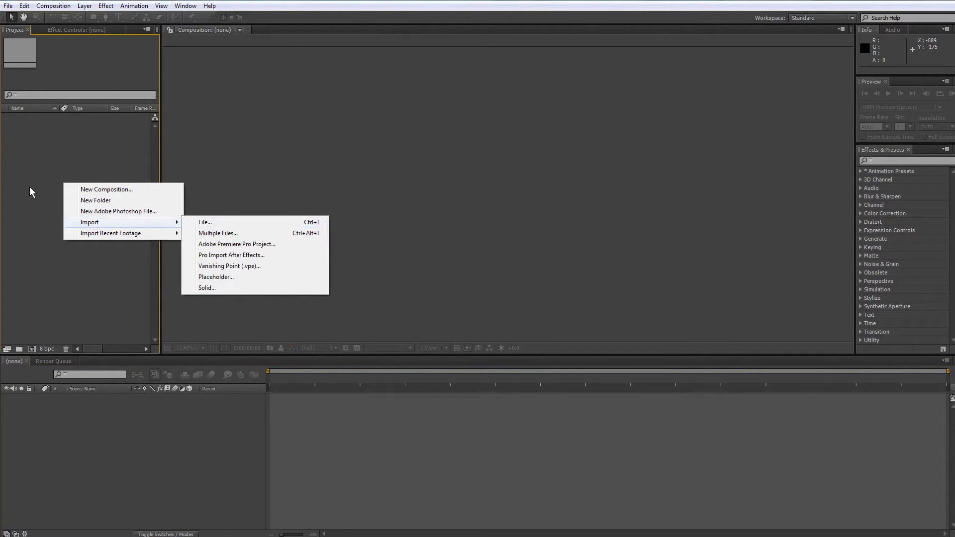
pyautogui.click(90, 162)
pyautogui.doubleClick(89, 160)
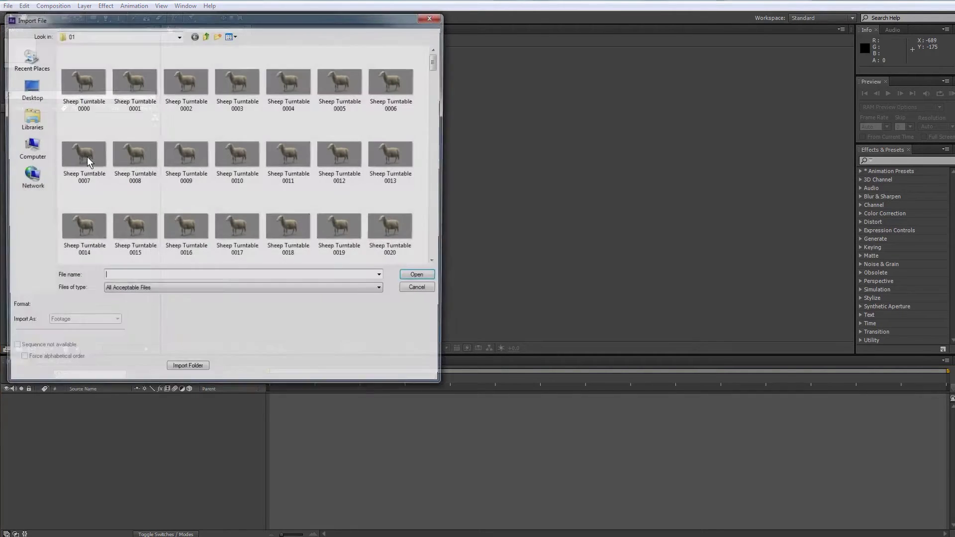
pyautogui.moveTo(215, 23); pyautogui.dragTo(453, 121)
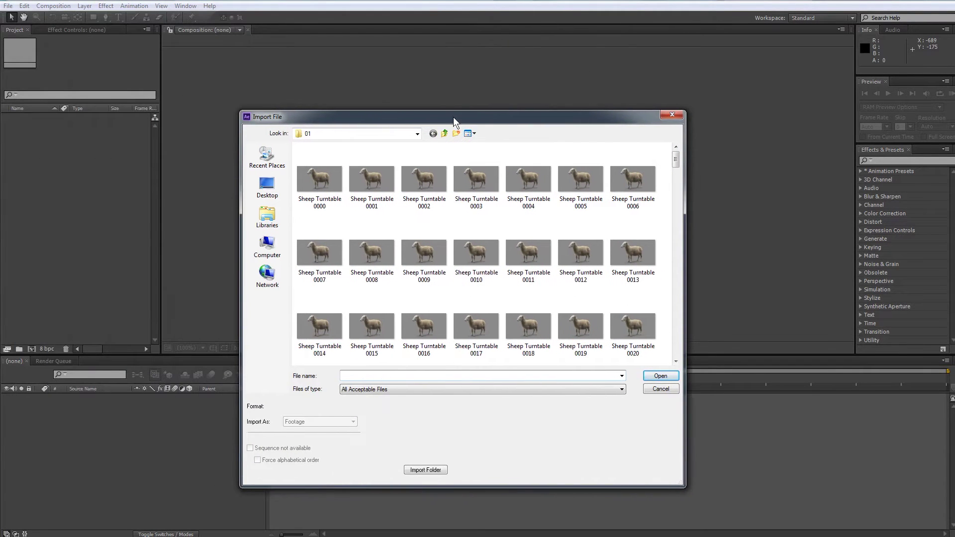
pyautogui.click(320, 182)
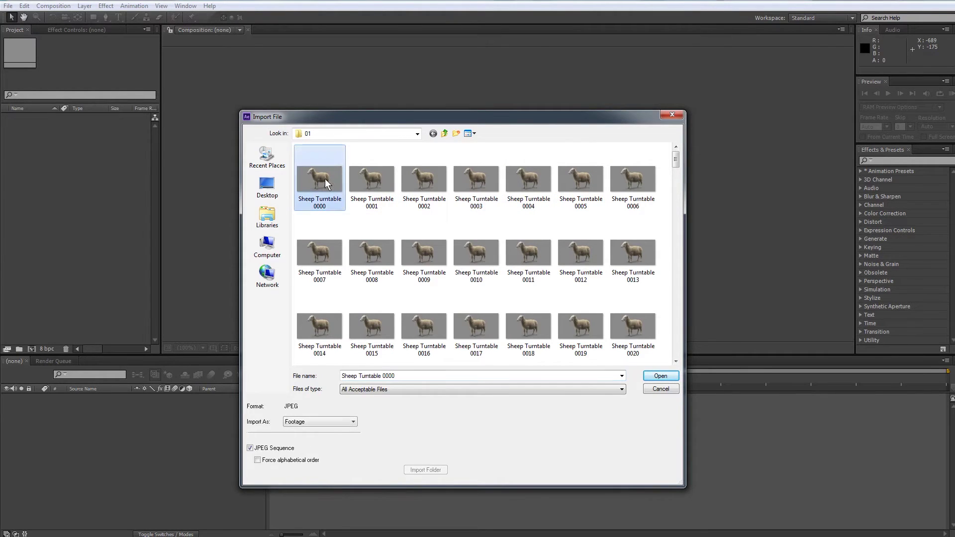
pyautogui.click(672, 379)
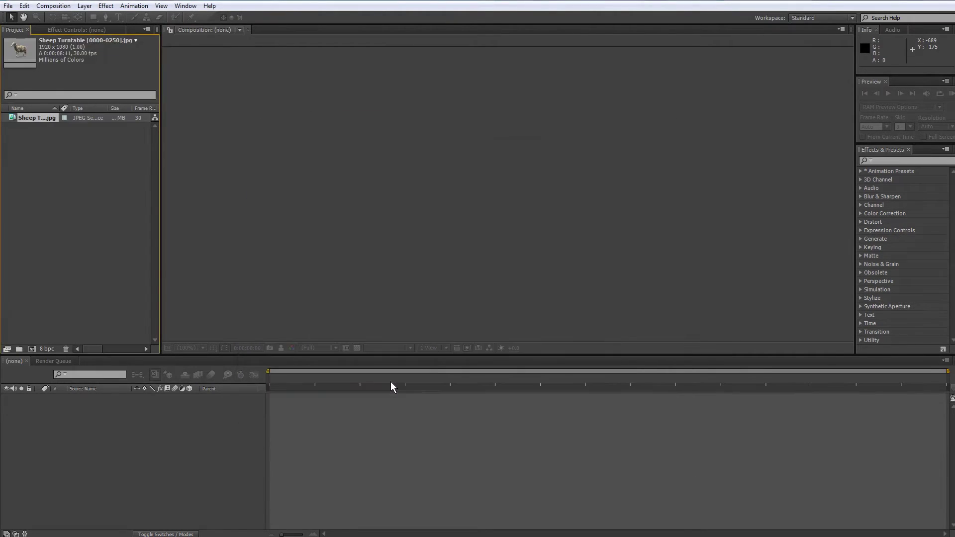
pyautogui.click(9, 118)
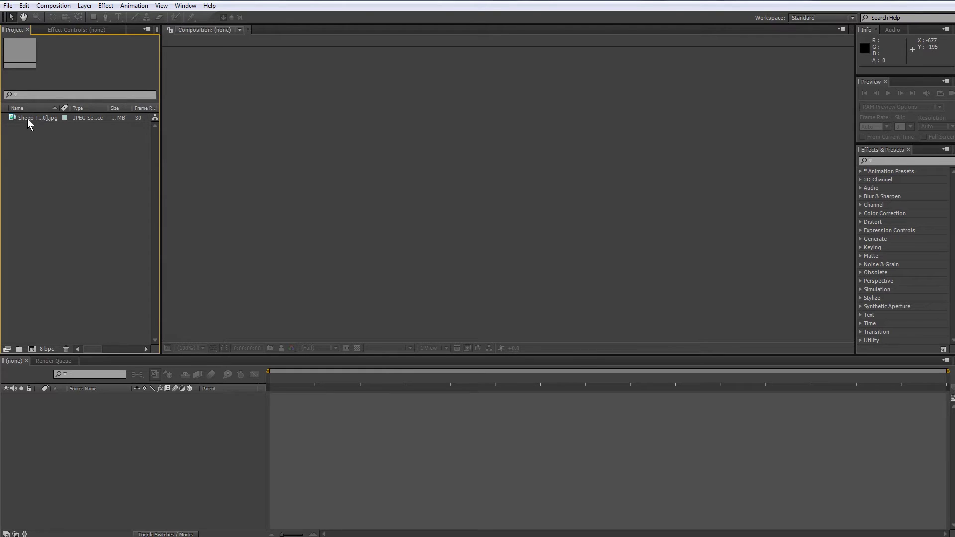
pyautogui.moveTo(24, 119); pyautogui.dragTo(40, 429)
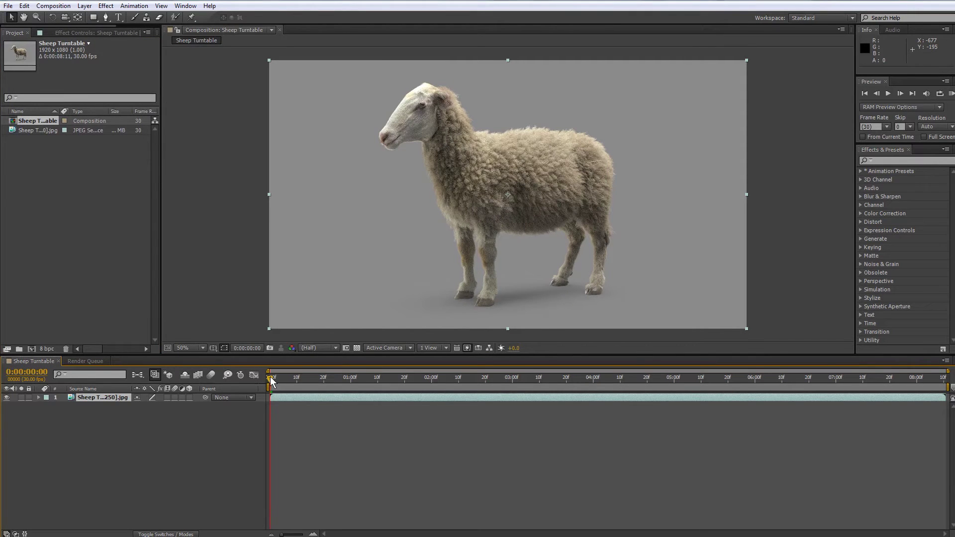
pyautogui.moveTo(271, 380); pyautogui.dragTo(306, 379)
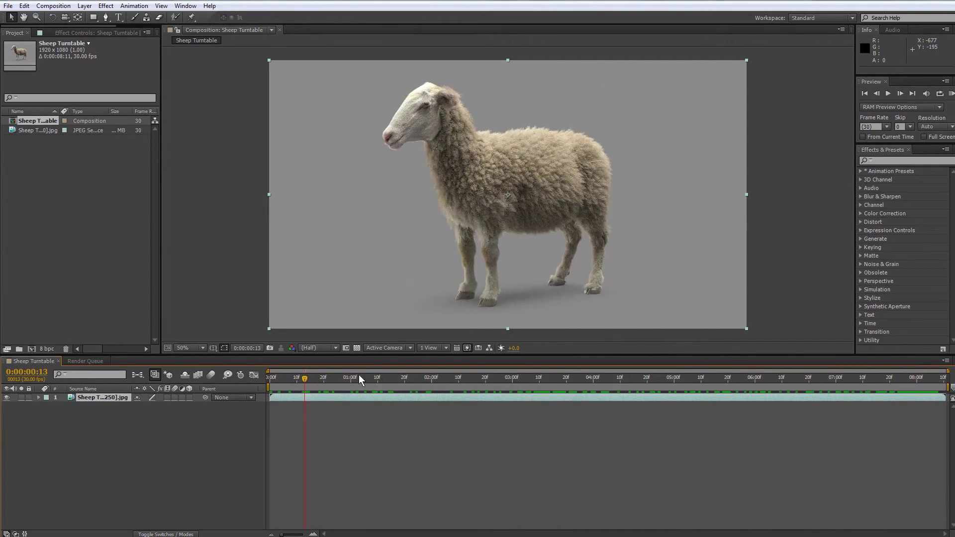
pyautogui.press('space')
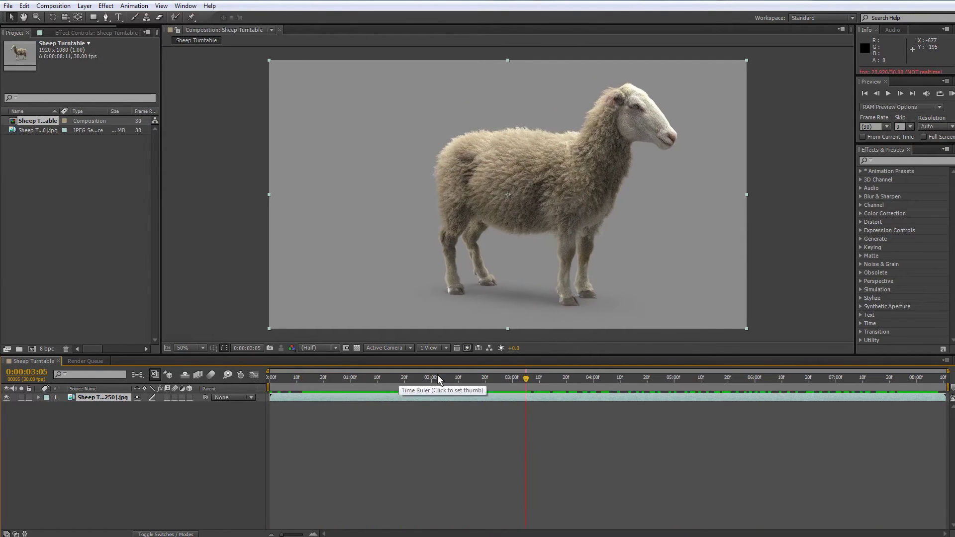
pyautogui.moveTo(528, 379); pyautogui.dragTo(235, 391)
pyautogui.click(58, 223)
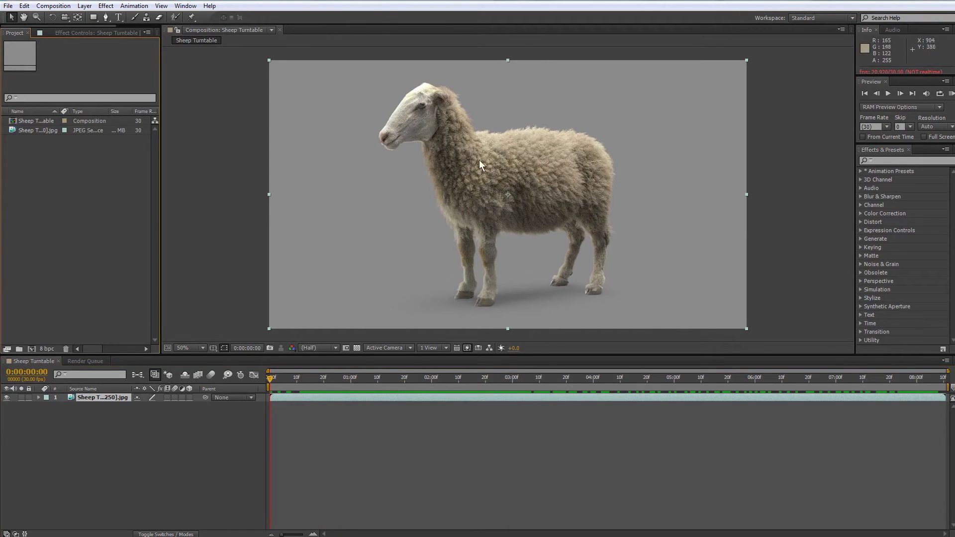
# - Import Sheep Wire Turntable 0000 from the 02 wire folder as a JPEG sequence
pyautogui.doubleClick(111, 189)
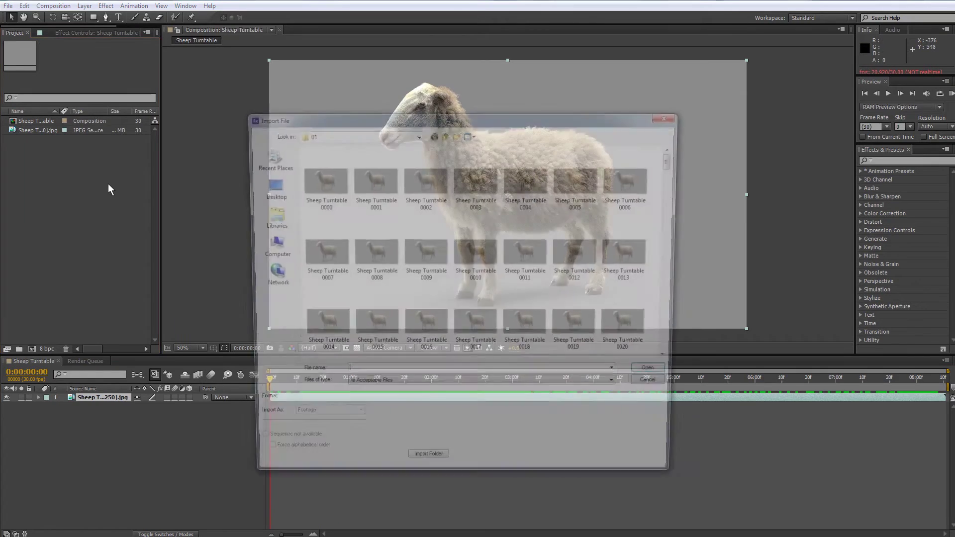
pyautogui.click(444, 133)
pyautogui.doubleClick(349, 168)
pyautogui.moveTo(674, 156); pyautogui.dragTo(676, 191)
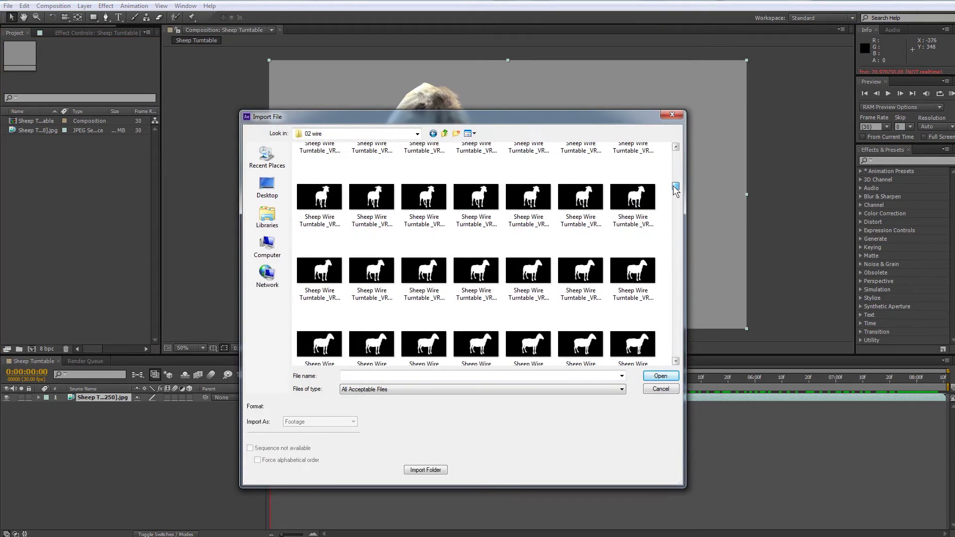
pyautogui.moveTo(571, 122); pyautogui.dragTo(521, 171)
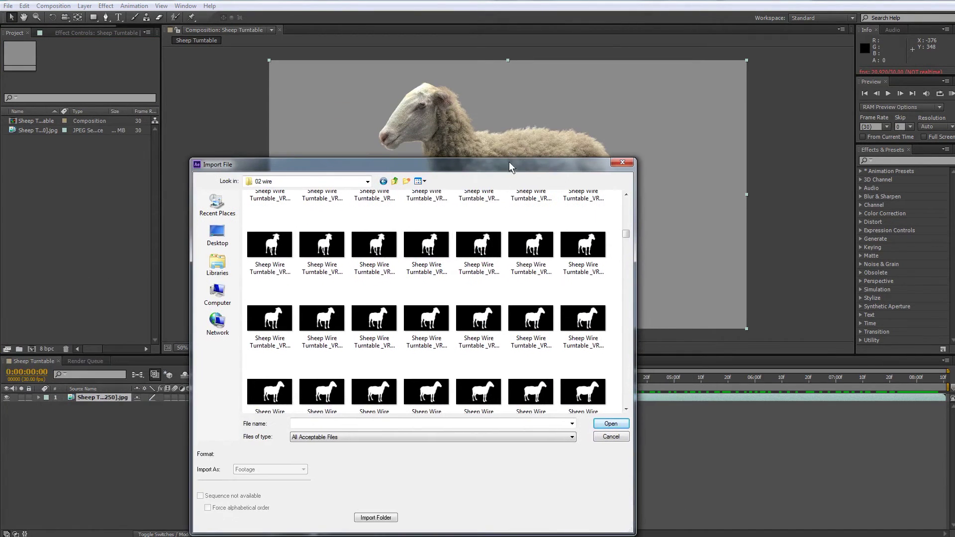
pyautogui.moveTo(509, 169); pyautogui.dragTo(539, 141)
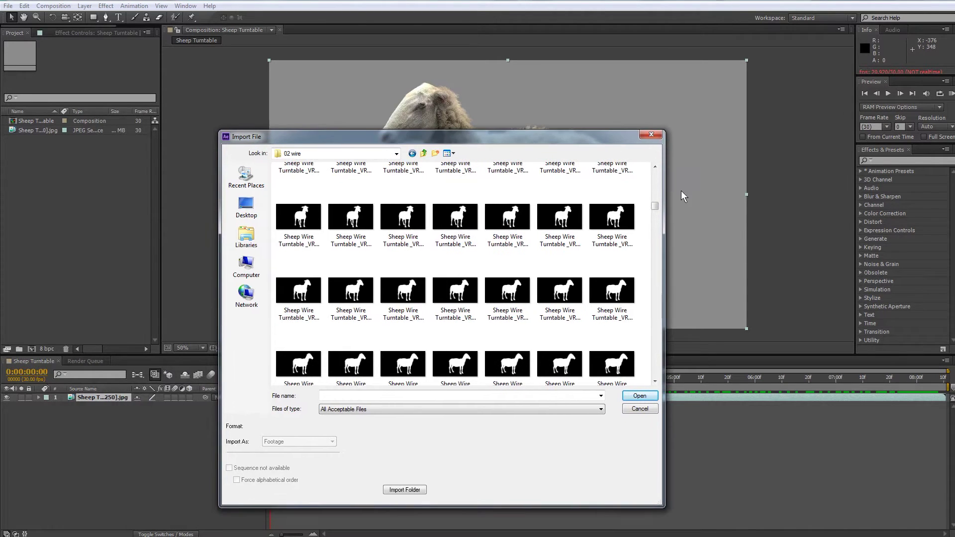
pyautogui.moveTo(655, 209); pyautogui.dragTo(657, 275)
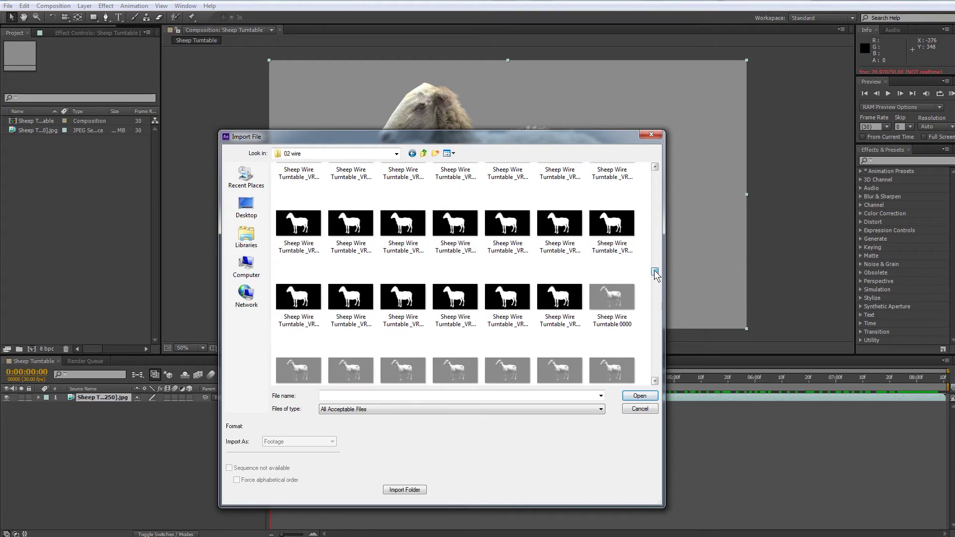
pyautogui.click(610, 297)
pyautogui.click(633, 397)
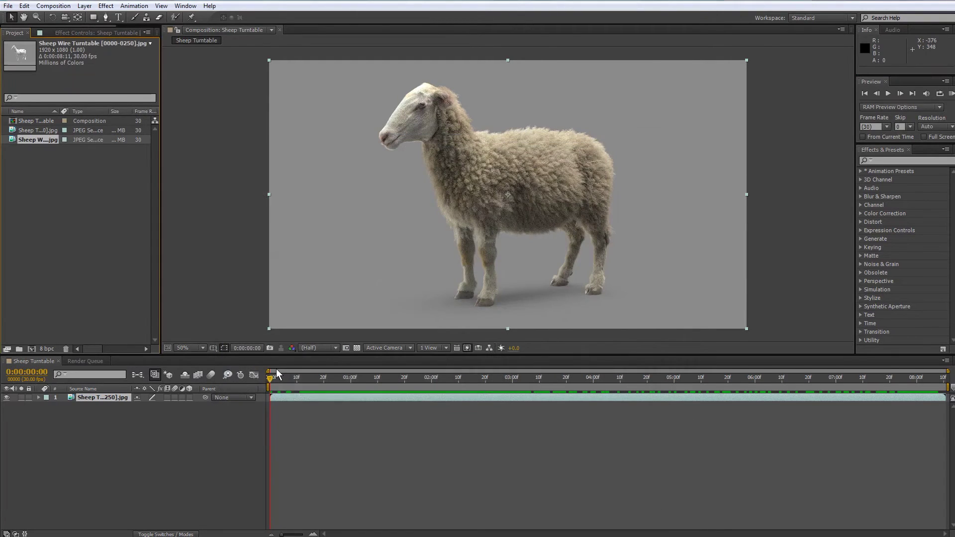
# - Add the wire sequence as layer 2 below the furry sheep and preview it alone
pyautogui.moveTo(25, 145); pyautogui.dragTo(75, 443)
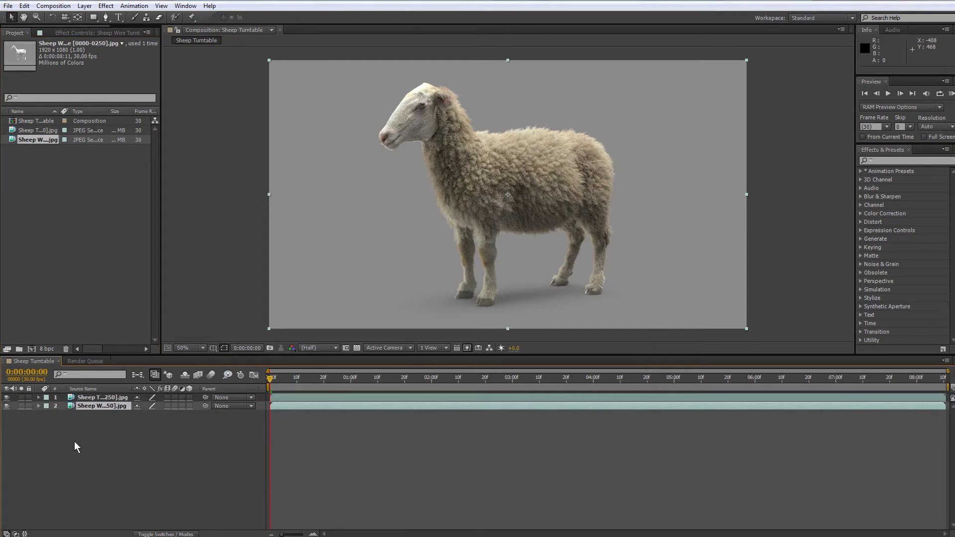
pyautogui.click(7, 397)
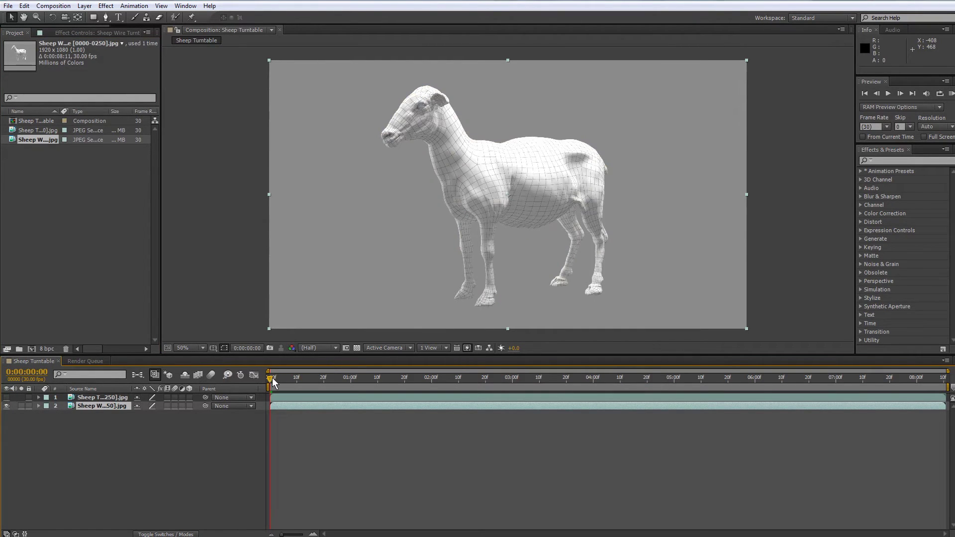
pyautogui.press('space')
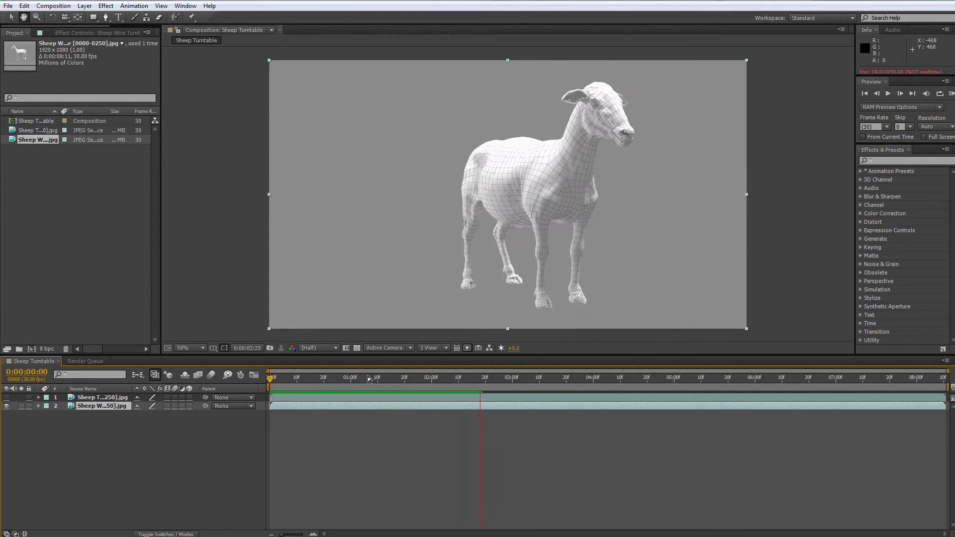
pyautogui.press('space')
# - Toggle the furry layer's visibility to compare with the wireframe, then select layer 1
pyautogui.click(7, 396)
pyautogui.click(7, 397)
pyautogui.click(7, 397)
pyautogui.click(6, 396)
pyautogui.click(7, 398)
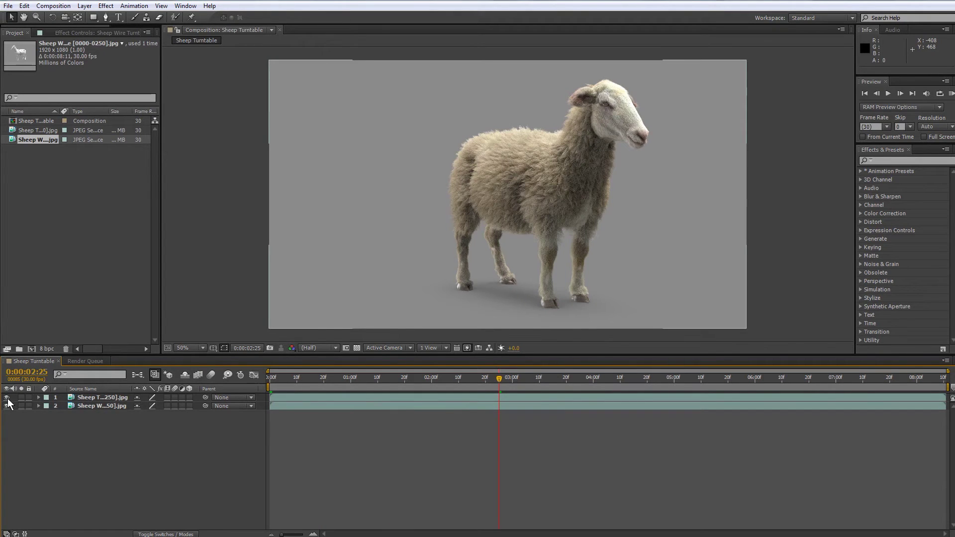
pyautogui.click(7, 398)
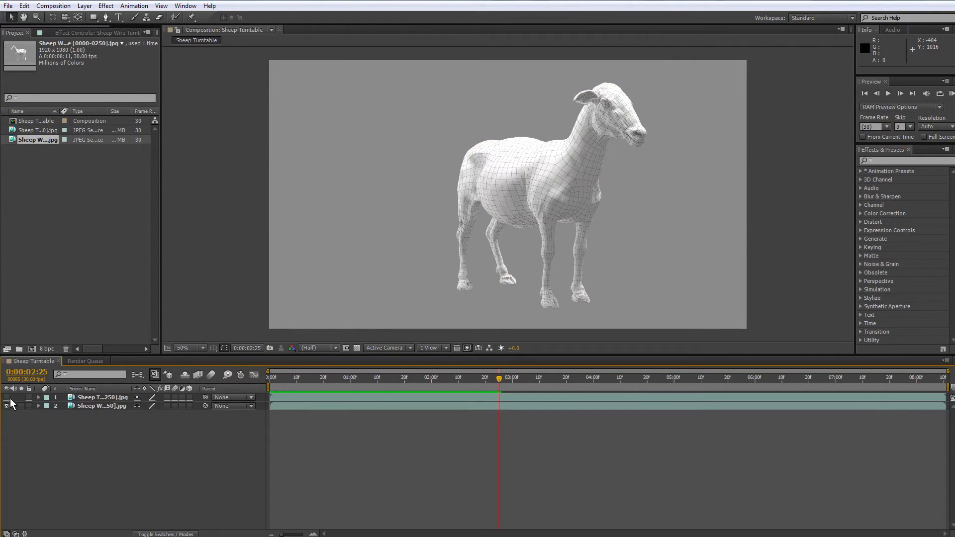
pyautogui.click(7, 397)
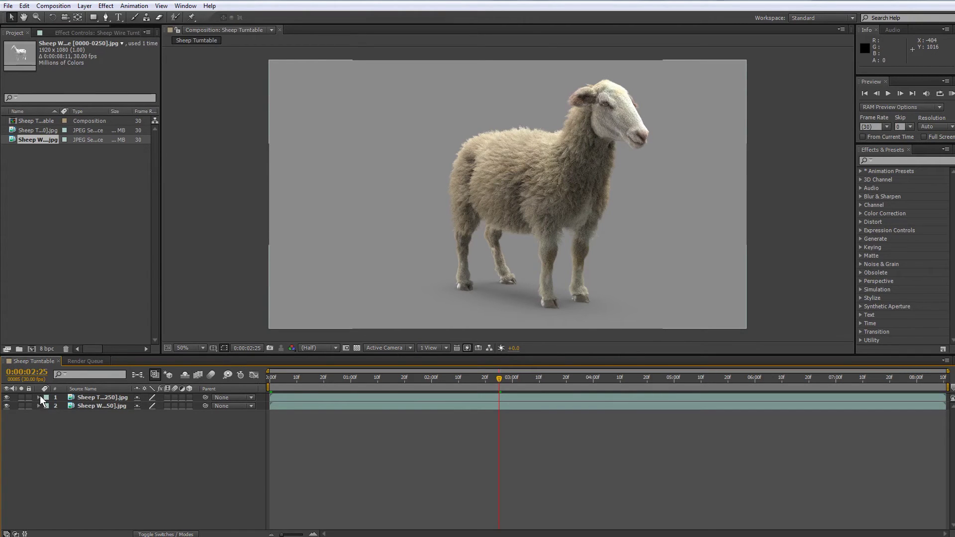
pyautogui.click(39, 398)
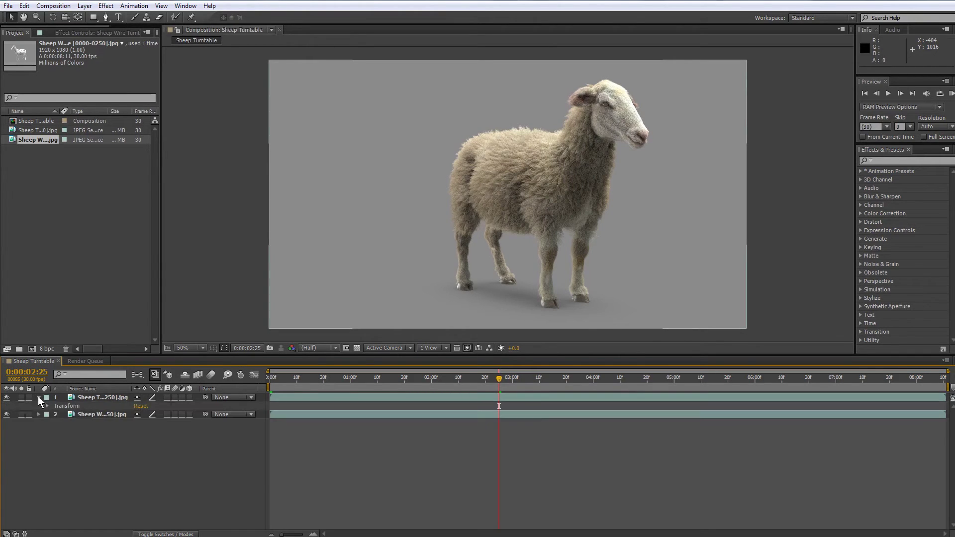
pyautogui.click(6, 398)
pyautogui.click(6, 398)
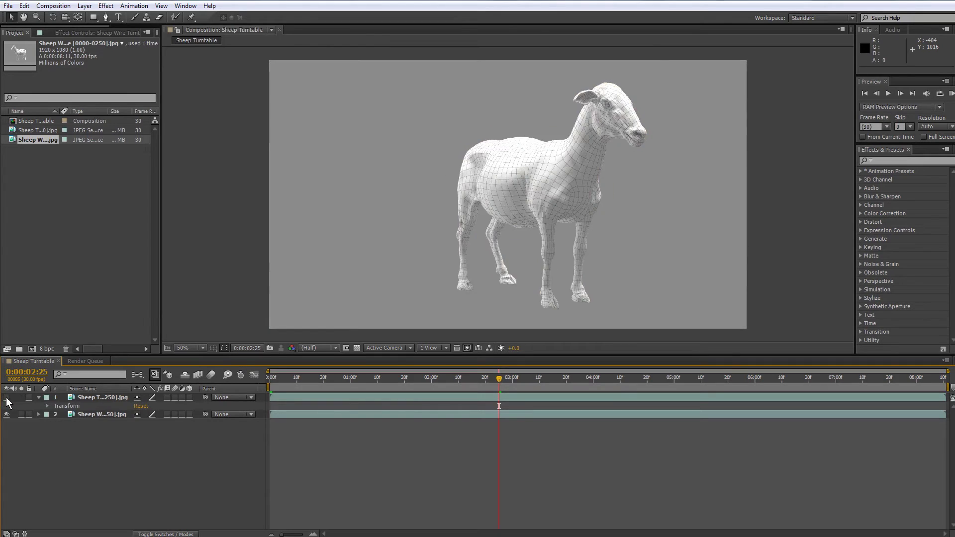
pyautogui.click(80, 398)
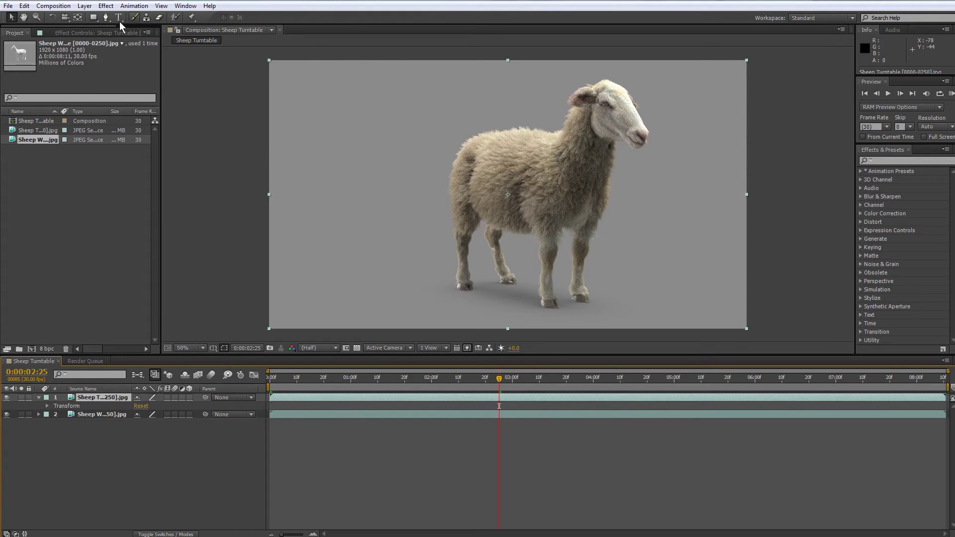
# - Draw a rectangle mask across the top of the furry layer and set Mask 1 to Subtract
pyautogui.click(93, 16)
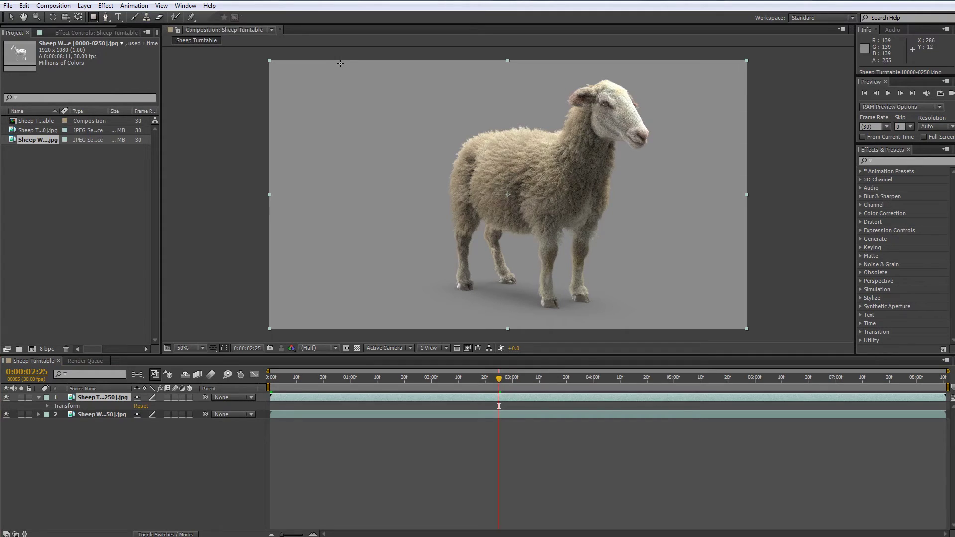
pyautogui.moveTo(340, 63); pyautogui.dragTo(715, 109)
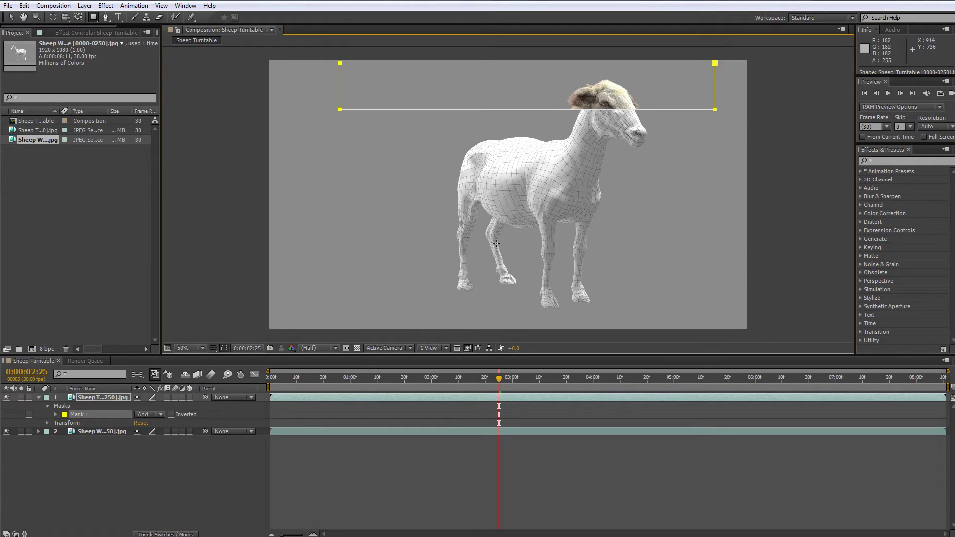
pyautogui.click(146, 415)
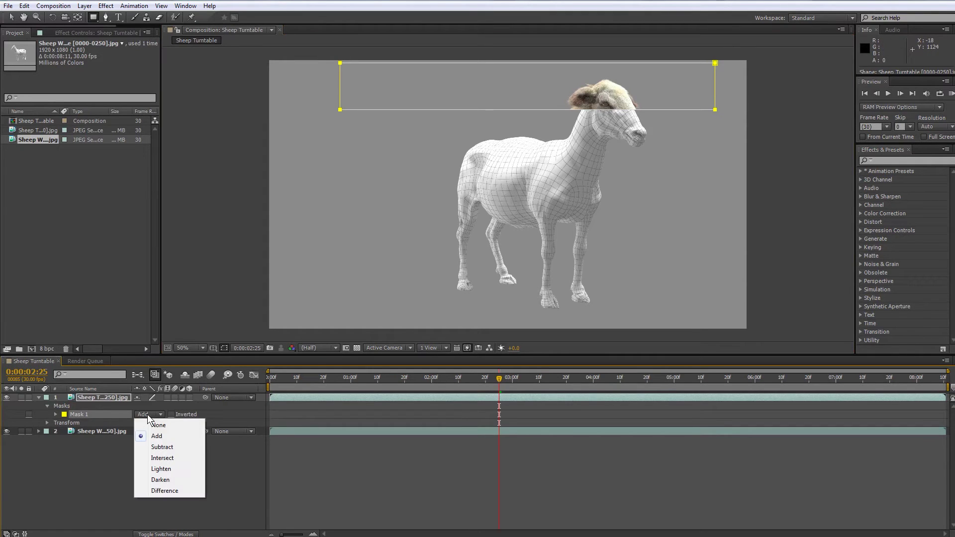
pyautogui.click(162, 446)
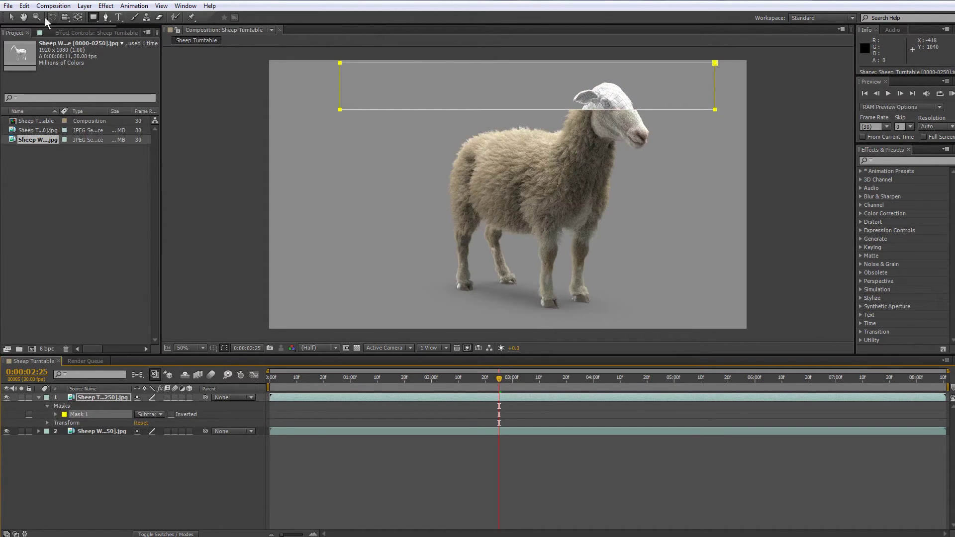
pyautogui.click(9, 20)
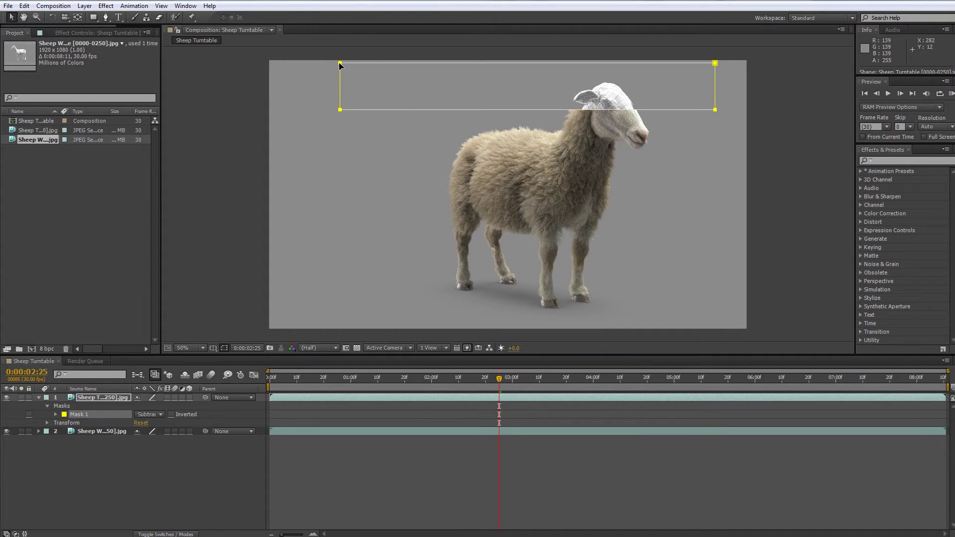
# - Drag Mask 1 above the comp frame and return the playhead to 0:00:00:00
pyautogui.moveTo(804, 132); pyautogui.dragTo(822, 184)
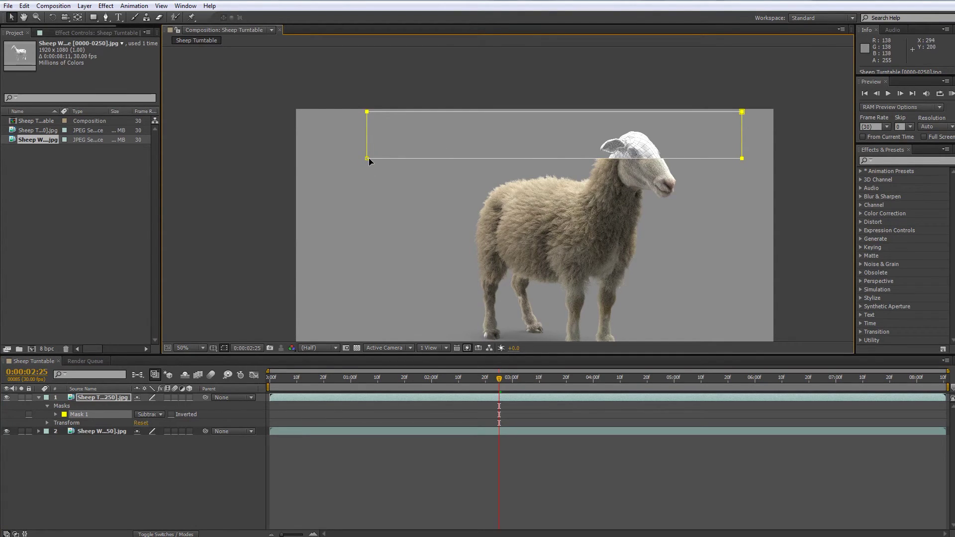
pyautogui.moveTo(367, 114); pyautogui.dragTo(368, 66)
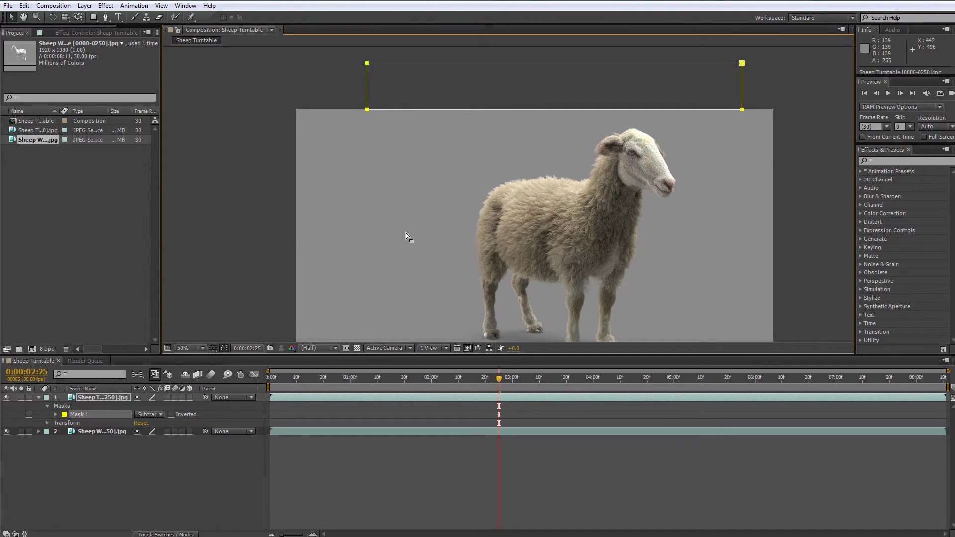
pyautogui.moveTo(497, 375); pyautogui.dragTo(239, 375)
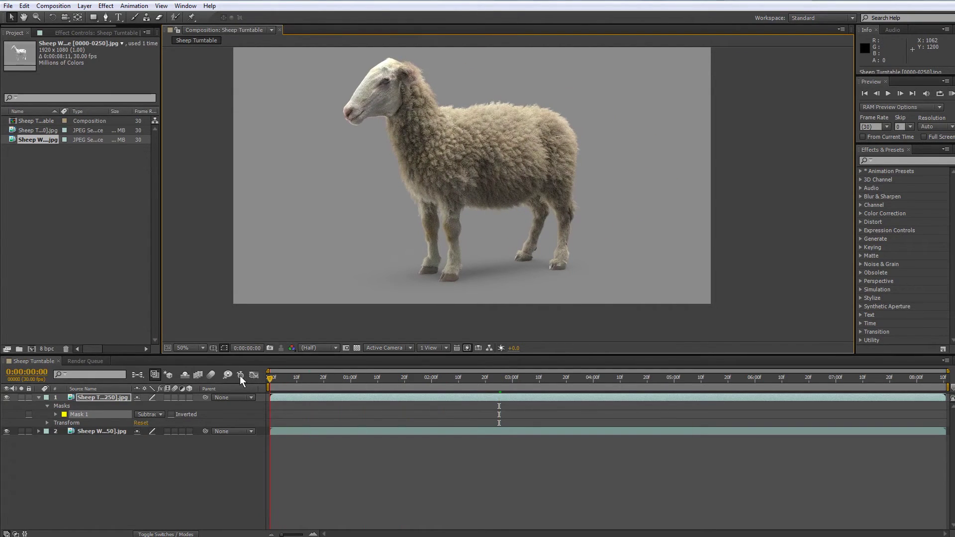
# - Set a starting Mask Path keyframe for Mask 1 at 0:00
pyautogui.click(47, 423)
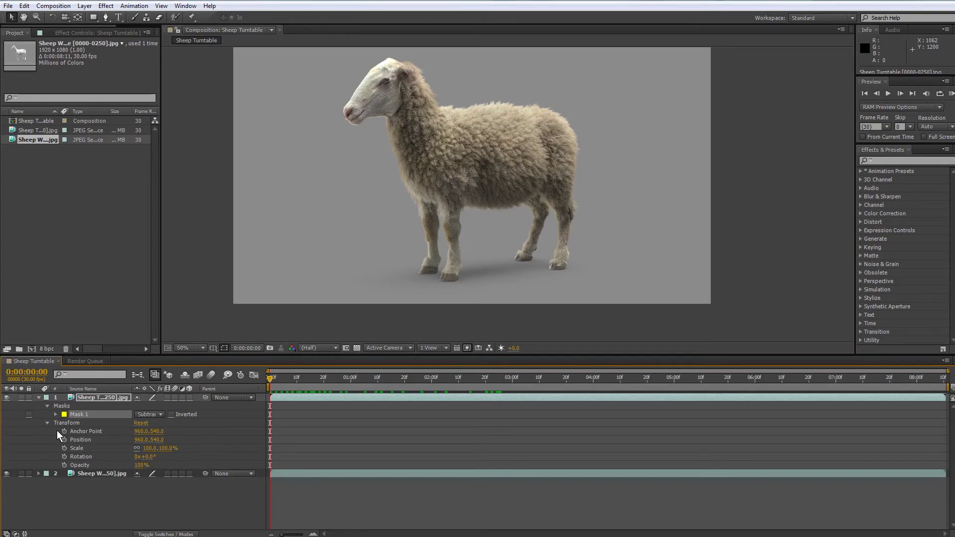
pyautogui.click(64, 431)
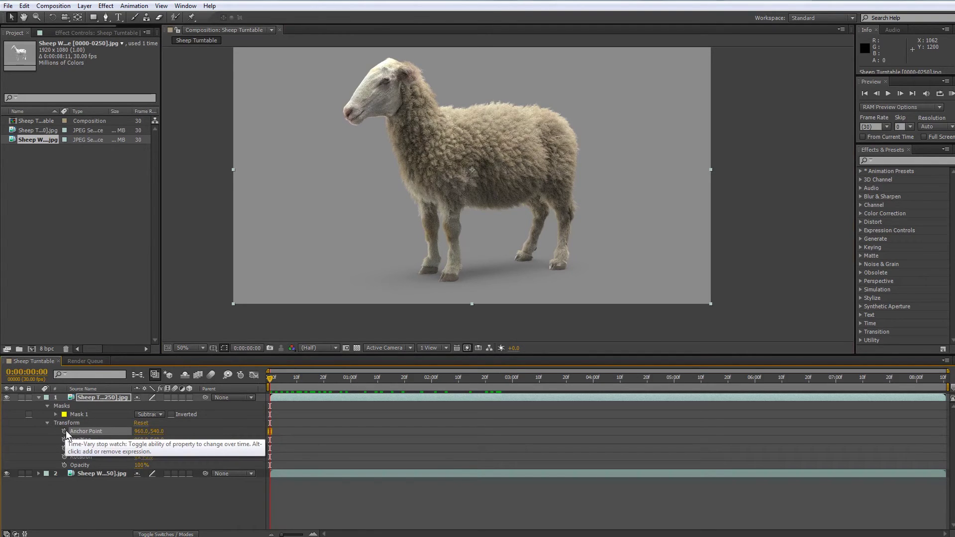
pyautogui.click(65, 431)
pyautogui.click(42, 423)
pyautogui.click(46, 422)
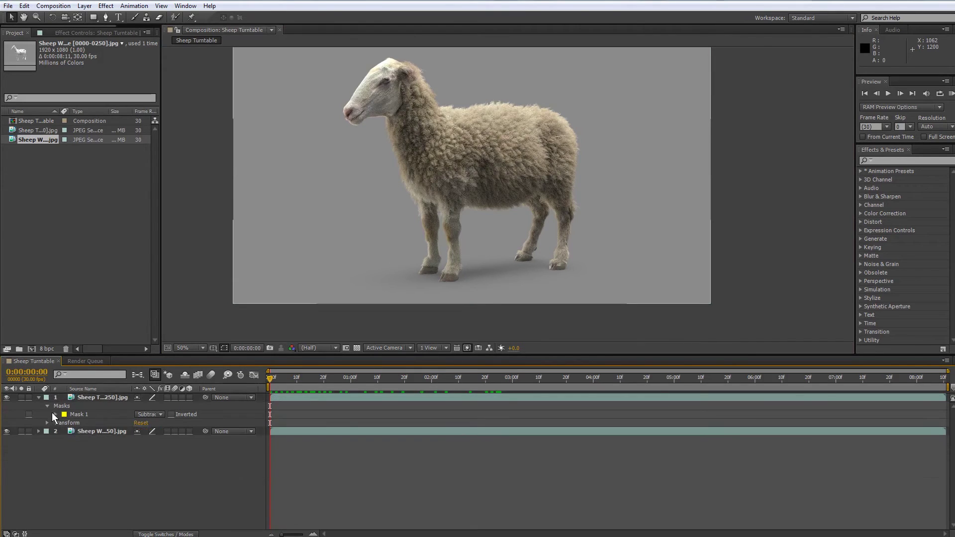
pyautogui.click(55, 414)
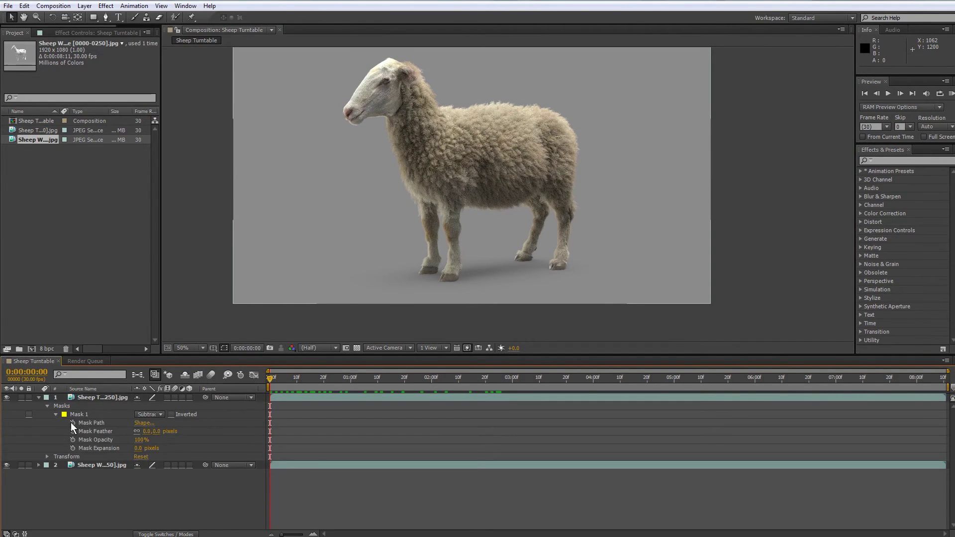
pyautogui.click(72, 422)
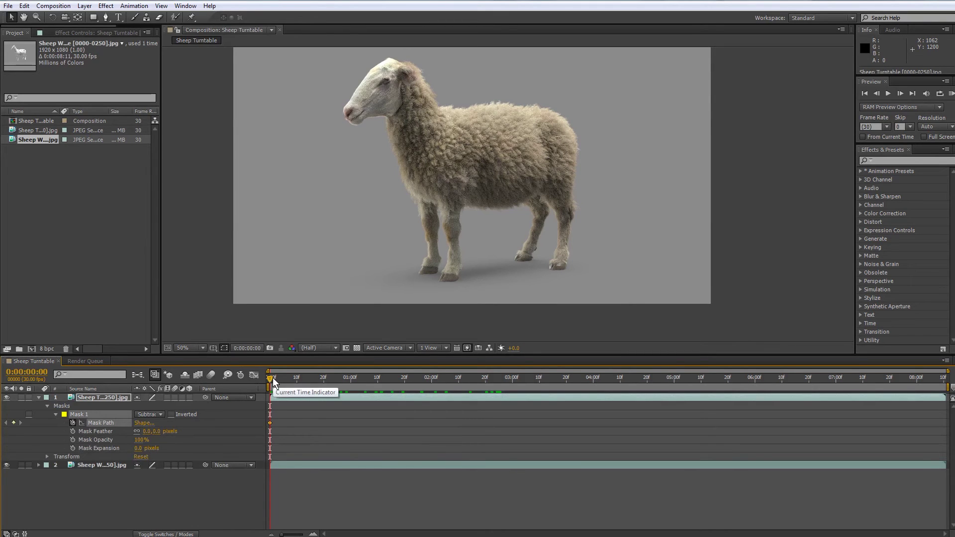
# - At the last frame, zoom out and move the mask rectangle below the sheep
pyautogui.moveTo(272, 377); pyautogui.dragTo(944, 377)
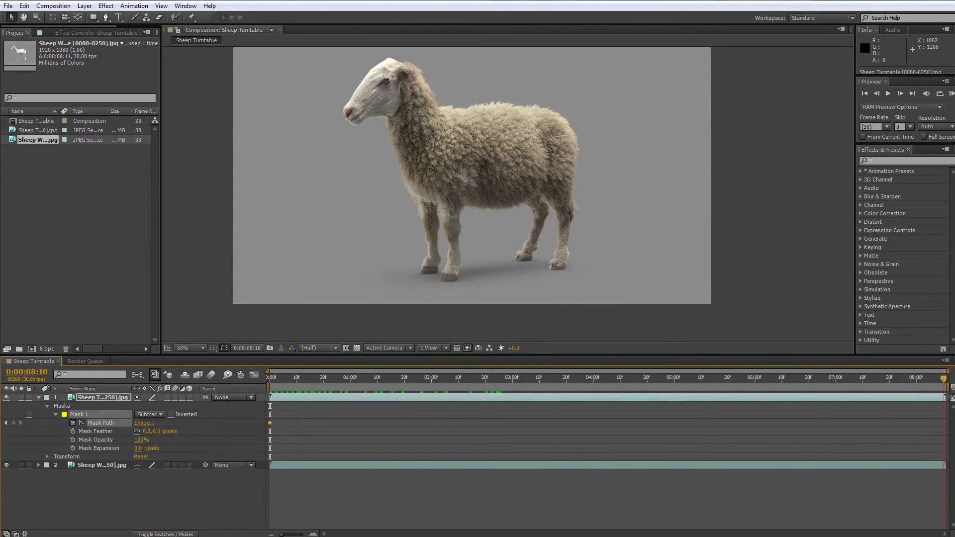
pyautogui.scroll(-3, 704, 236)
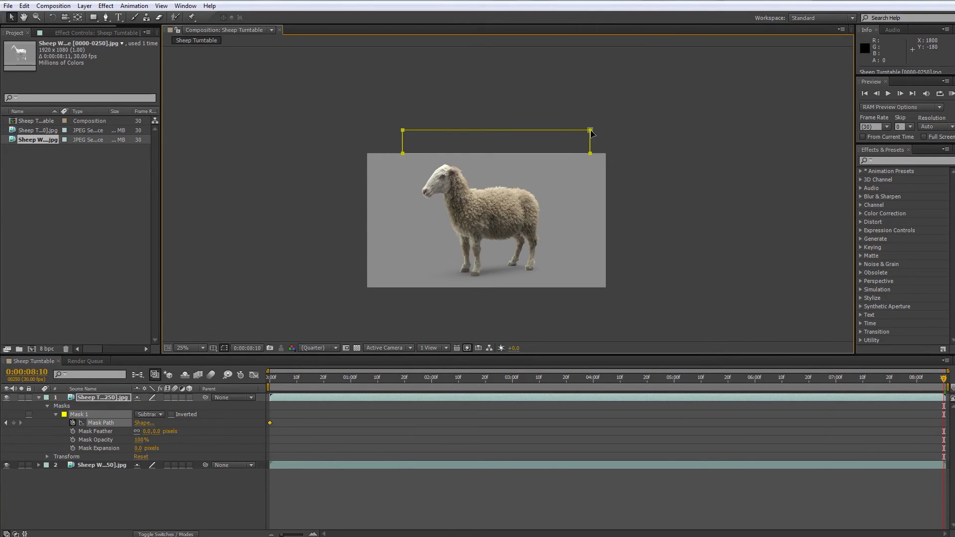
pyautogui.moveTo(590, 131); pyautogui.dragTo(591, 284)
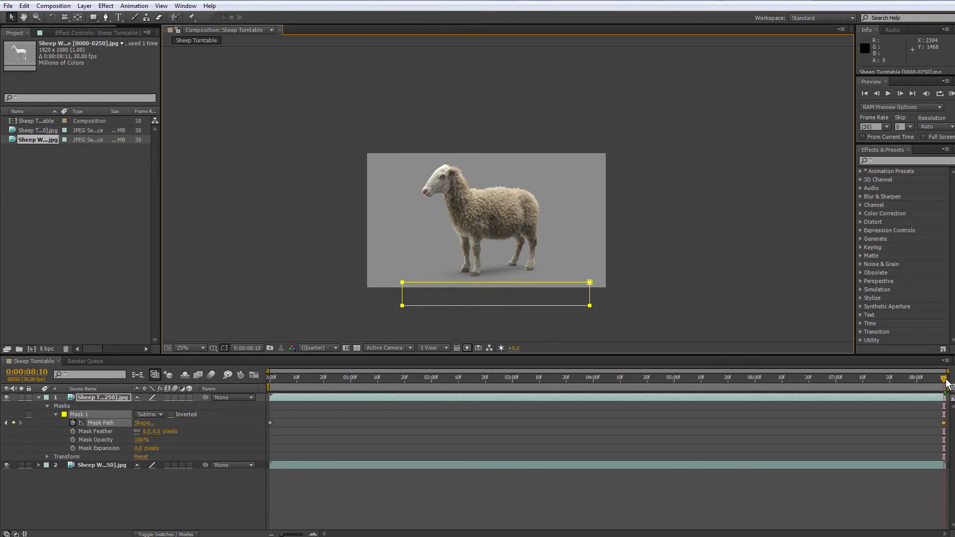
pyautogui.moveTo(943, 379); pyautogui.dragTo(709, 379)
pyautogui.click(473, 379)
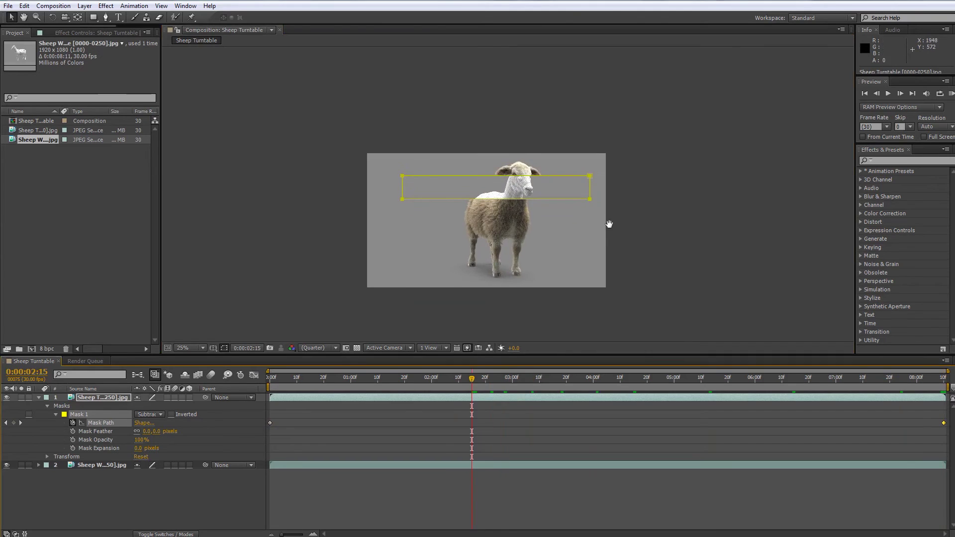
pyautogui.scroll(2, 529, 219)
pyautogui.moveTo(476, 252); pyautogui.dragTo(501, 193)
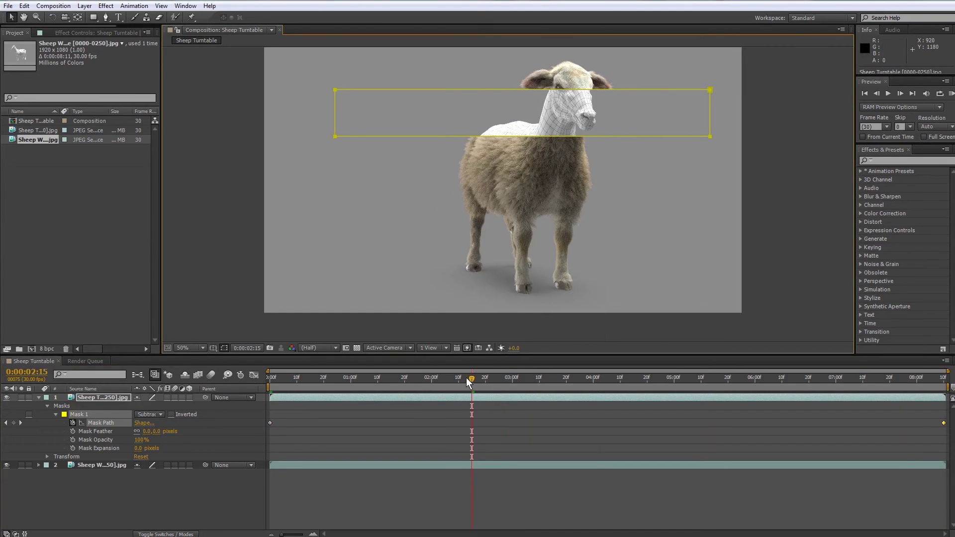
pyautogui.moveTo(470, 377); pyautogui.dragTo(266, 383)
pyautogui.press('KP_0')
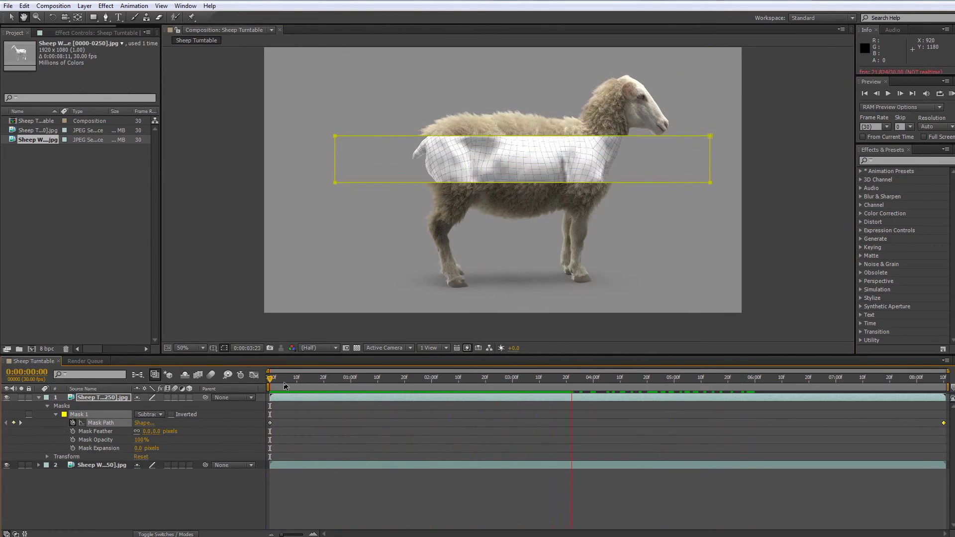
pyautogui.press('v')
pyautogui.scroll(4, 596, 176)
# - Increase Mask 1's feather to 138 pixels
pyautogui.moveTo(409, 186); pyautogui.dragTo(455, 236)
pyautogui.scroll(-2, 517, 219)
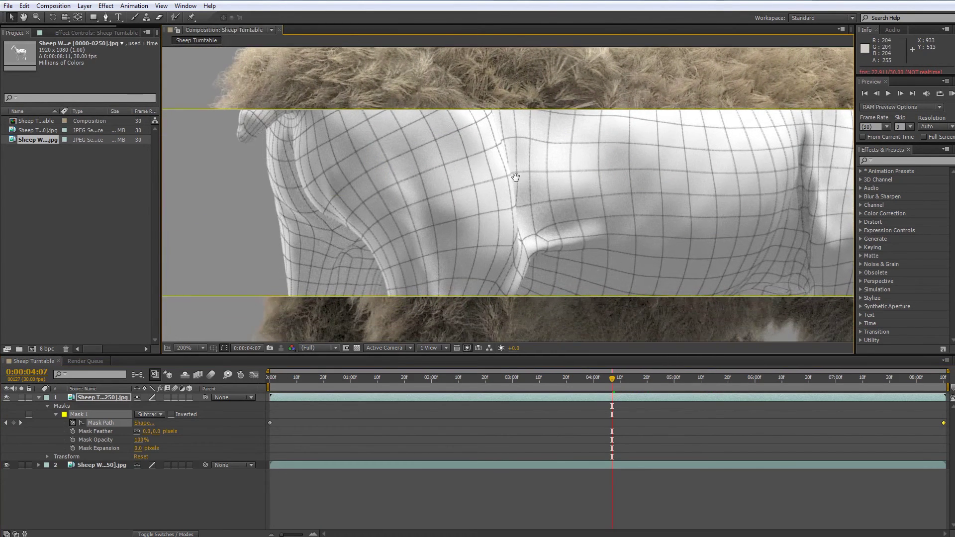
pyautogui.scroll(-3, 503, 213)
pyautogui.scroll(2, 518, 190)
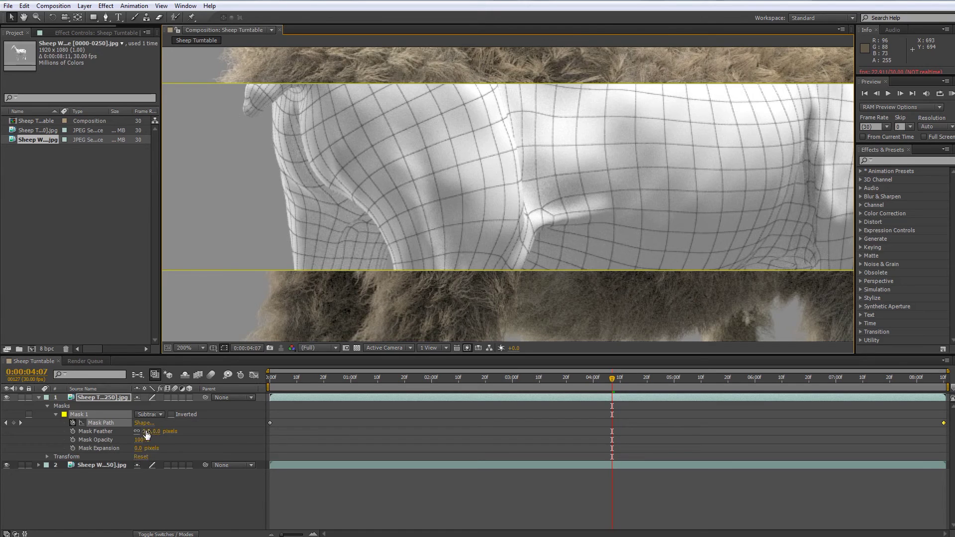
pyautogui.moveTo(147, 433); pyautogui.dragTo(163, 431)
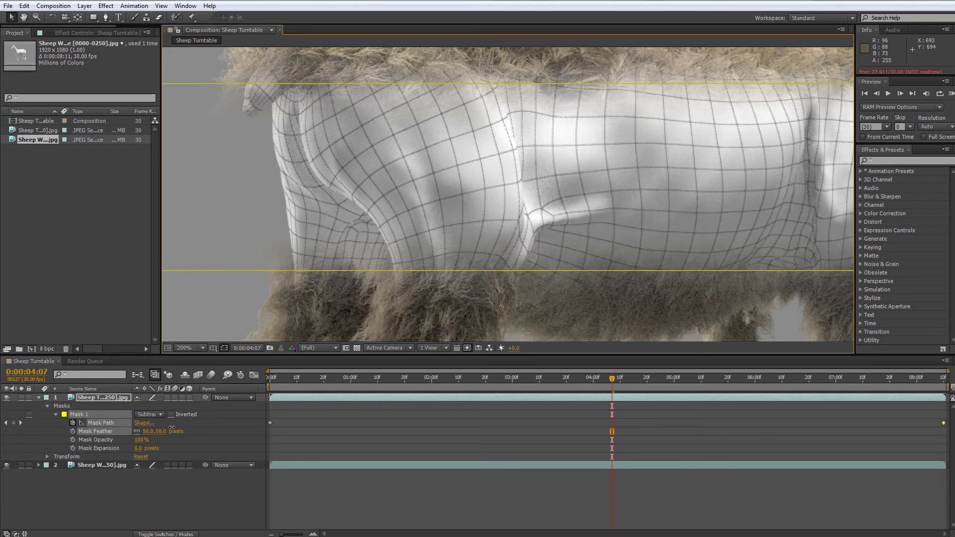
pyautogui.moveTo(172, 428); pyautogui.dragTo(203, 424)
# - Scrub back through the turn to check the feathered mask
pyautogui.scroll(-4, 491, 243)
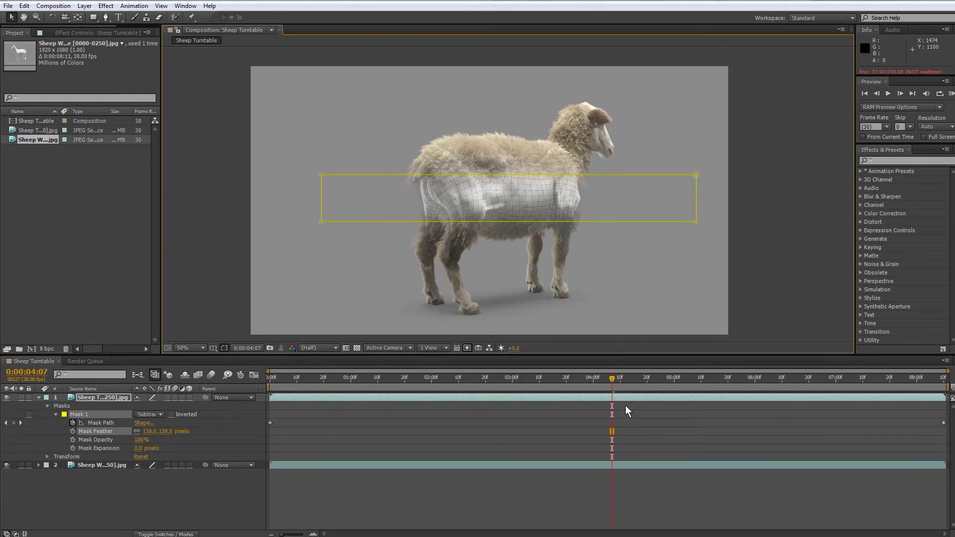
pyautogui.moveTo(614, 377); pyautogui.dragTo(413, 395)
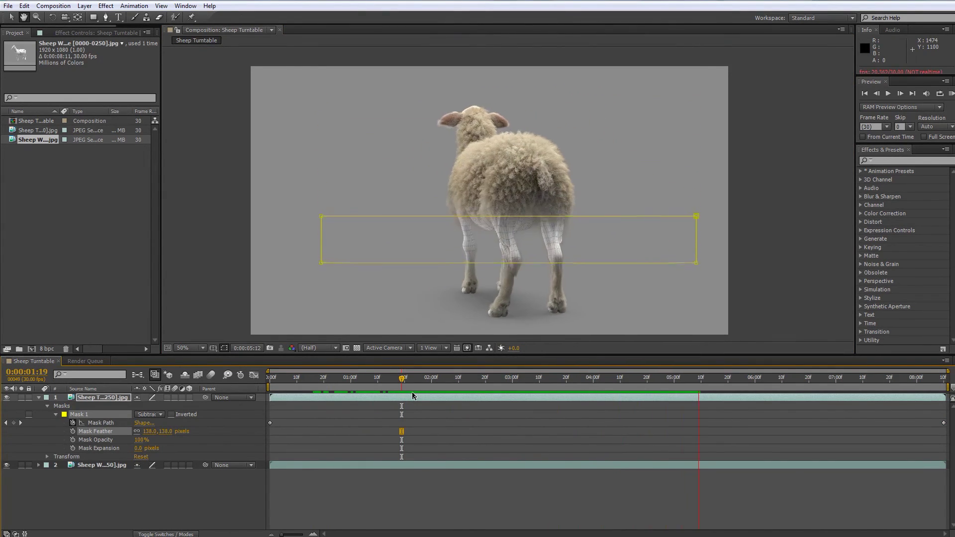
pyautogui.press('space')
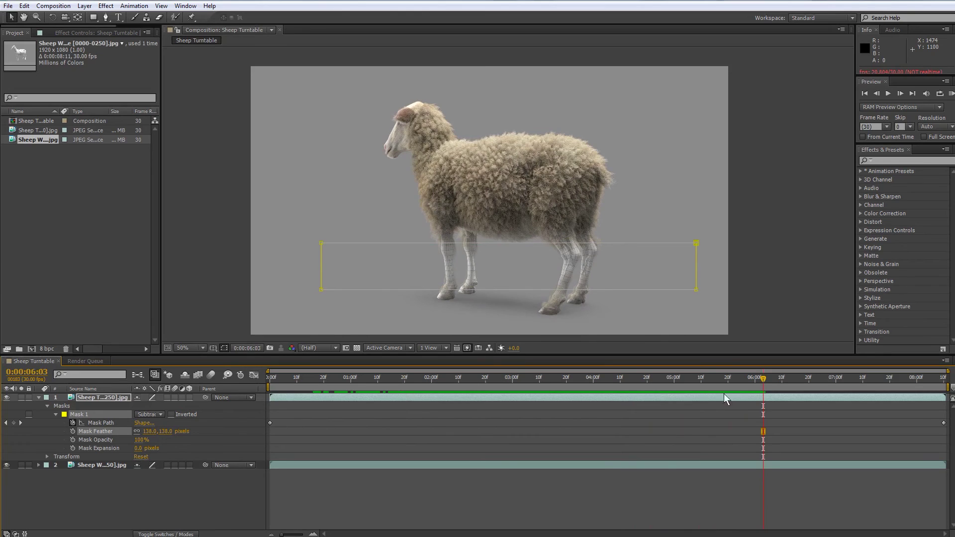
pyautogui.moveTo(768, 378); pyautogui.dragTo(635, 393)
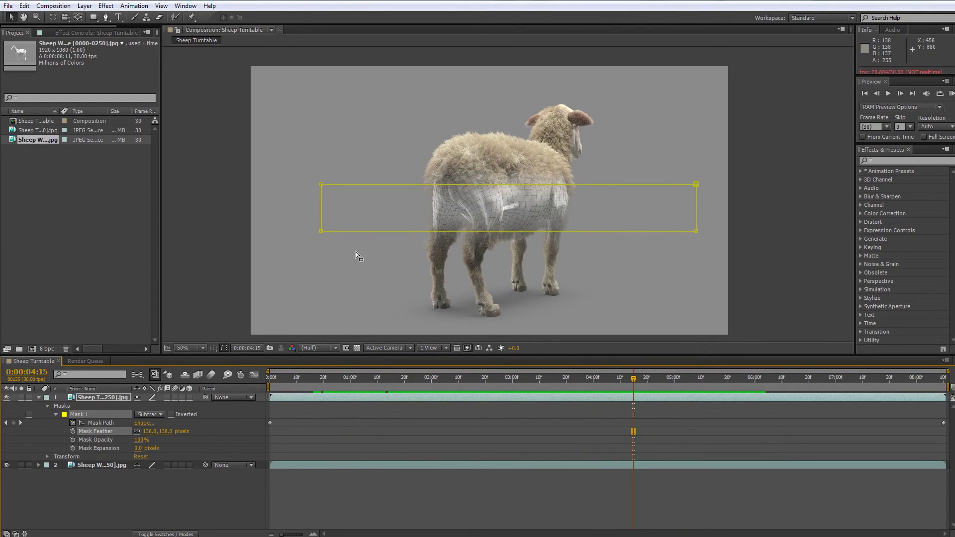
# - Collapse layer 1's properties and play the turntable preview from near the start
pyautogui.click(38, 398)
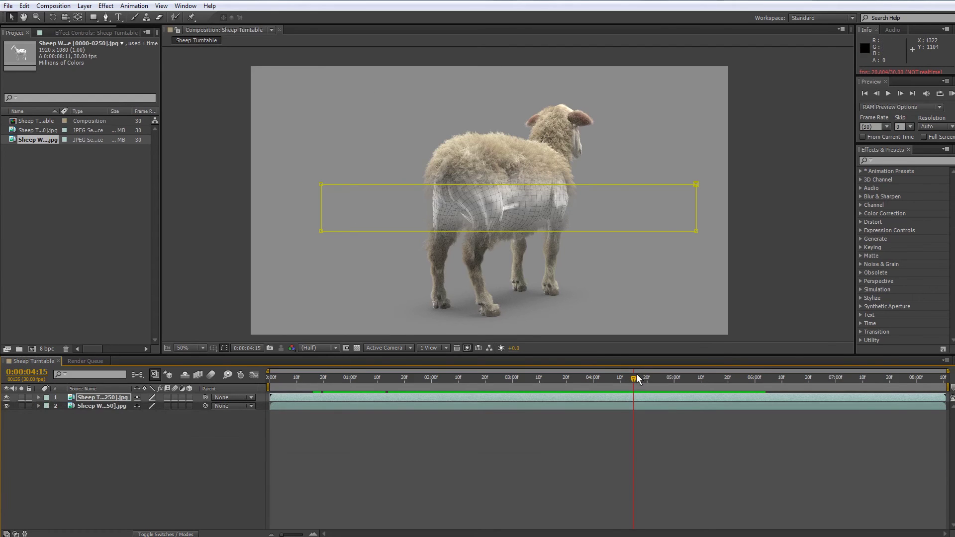
pyautogui.moveTo(635, 375); pyautogui.dragTo(321, 380)
pyautogui.press('h')
pyautogui.press('space')
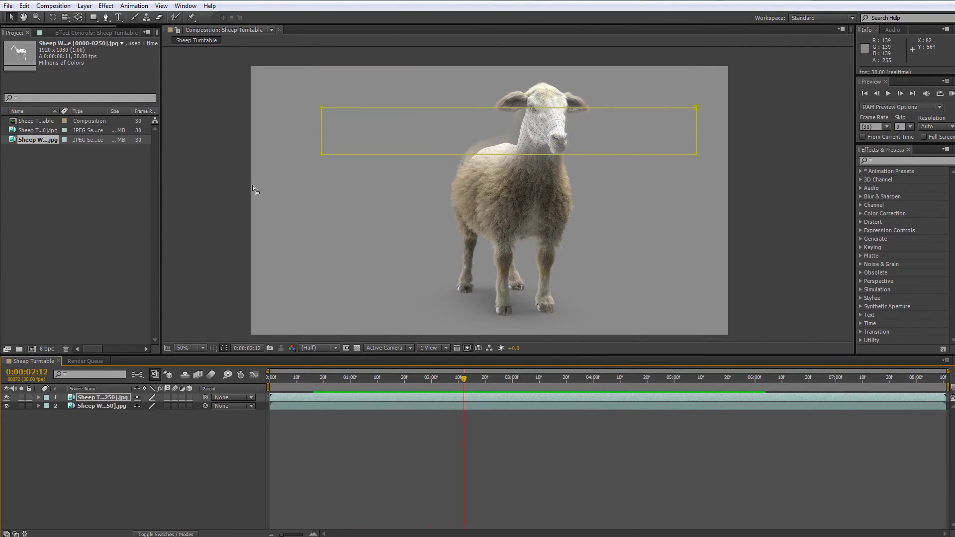
# - Queue Sheep Turntable for rendering with H.264 output to Sheep Turntable.mp4
pyautogui.click(50, 7)
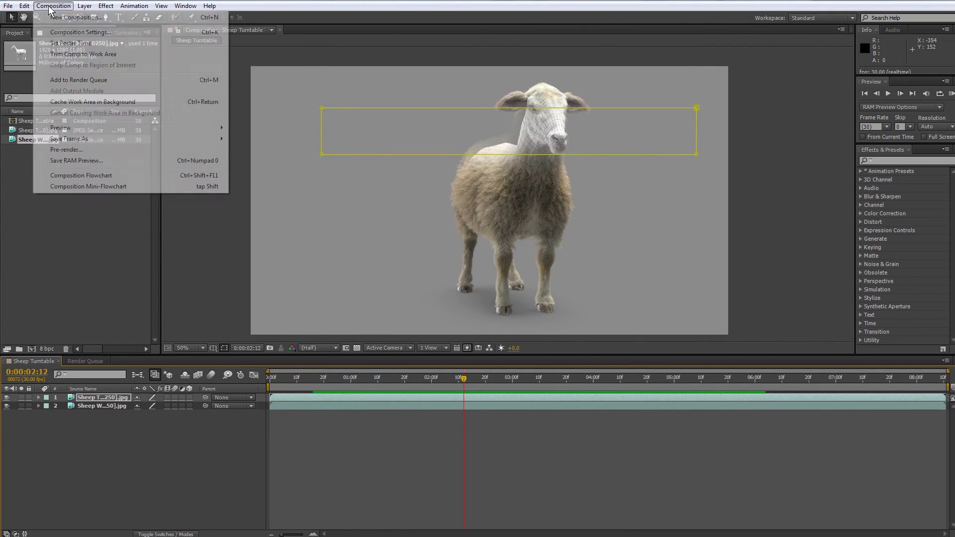
pyautogui.click(65, 79)
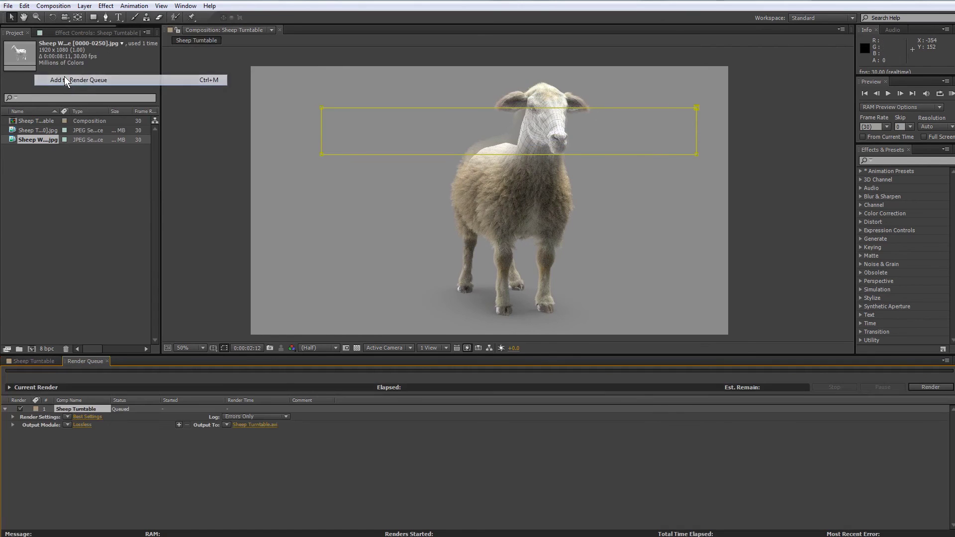
pyautogui.click(82, 425)
pyautogui.click(434, 145)
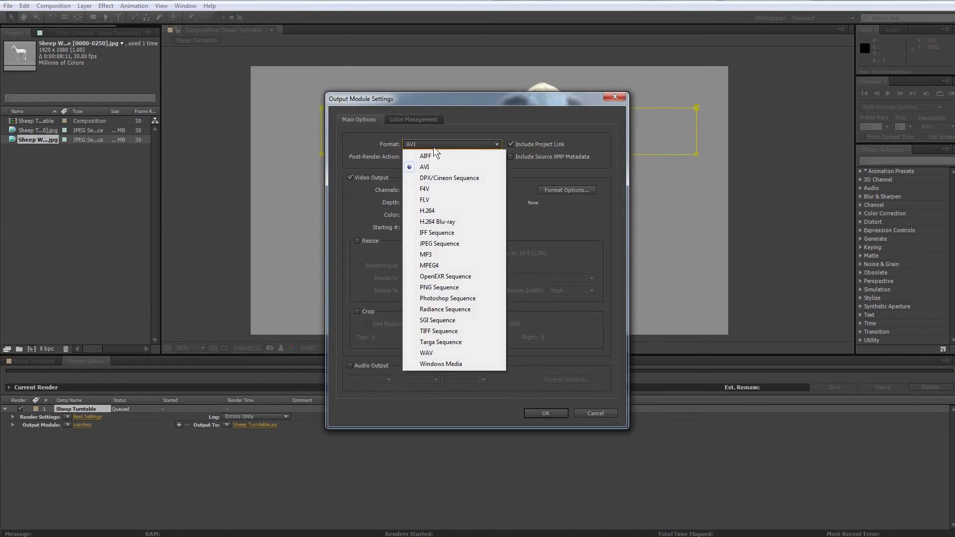
pyautogui.click(440, 211)
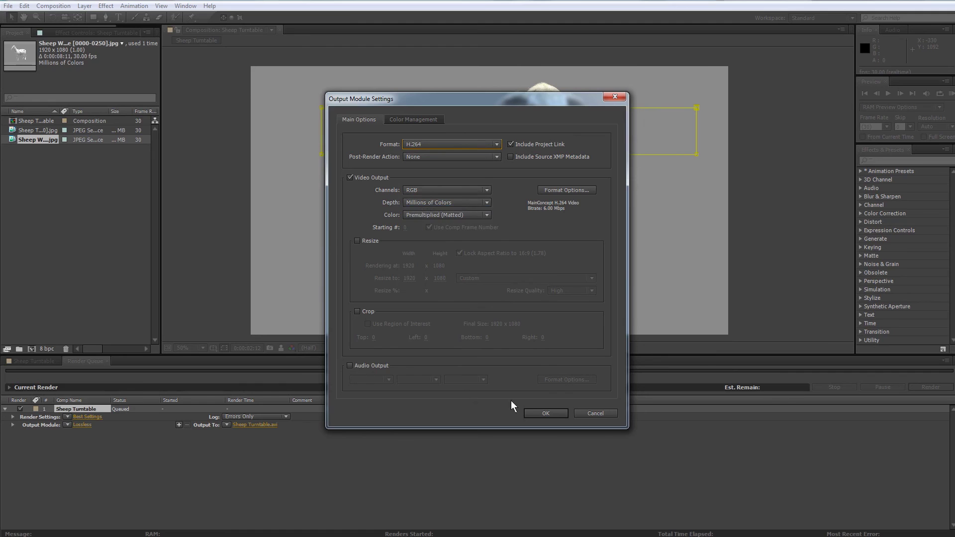
pyautogui.click(555, 413)
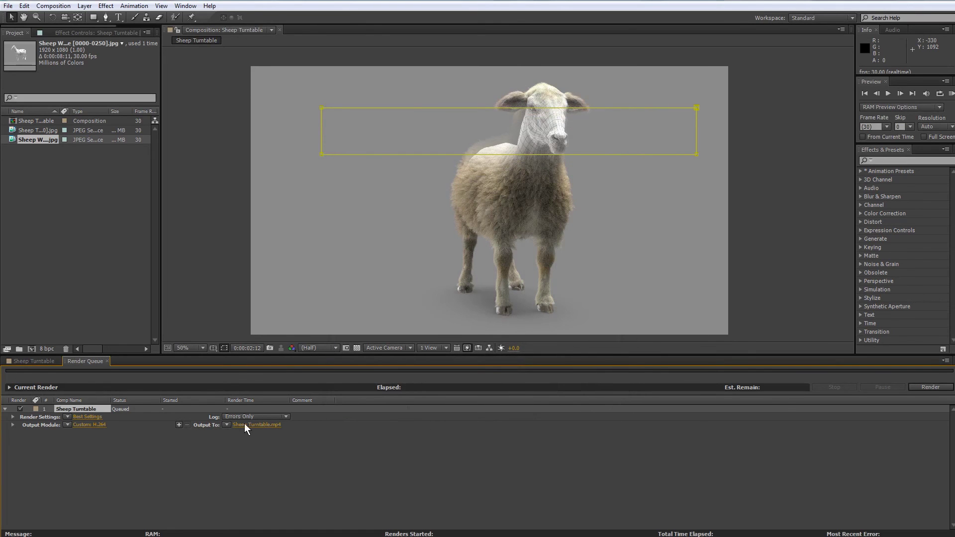
# - Return to the Sheep Turntable timeline and preview the animation from the start
pyautogui.click(42, 361)
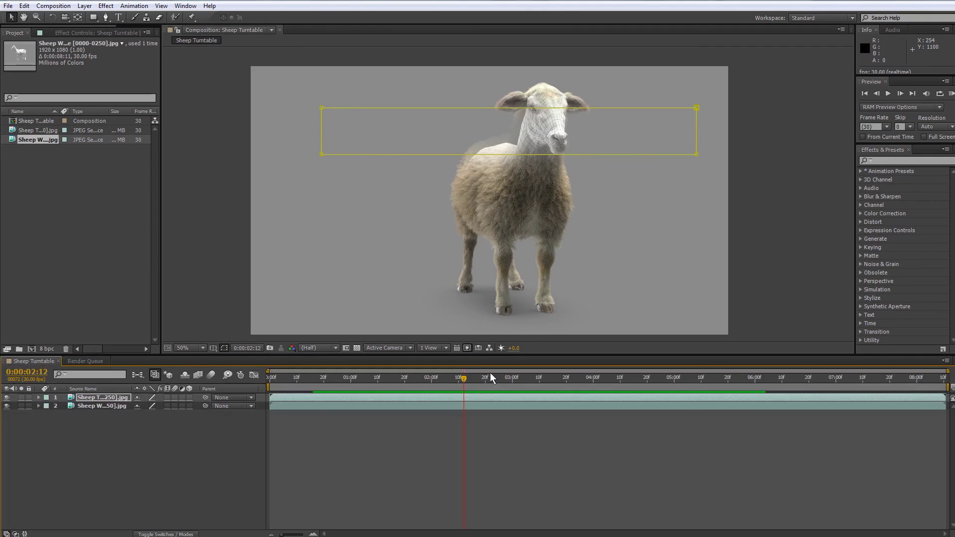
pyautogui.moveTo(464, 377); pyautogui.dragTo(250, 375)
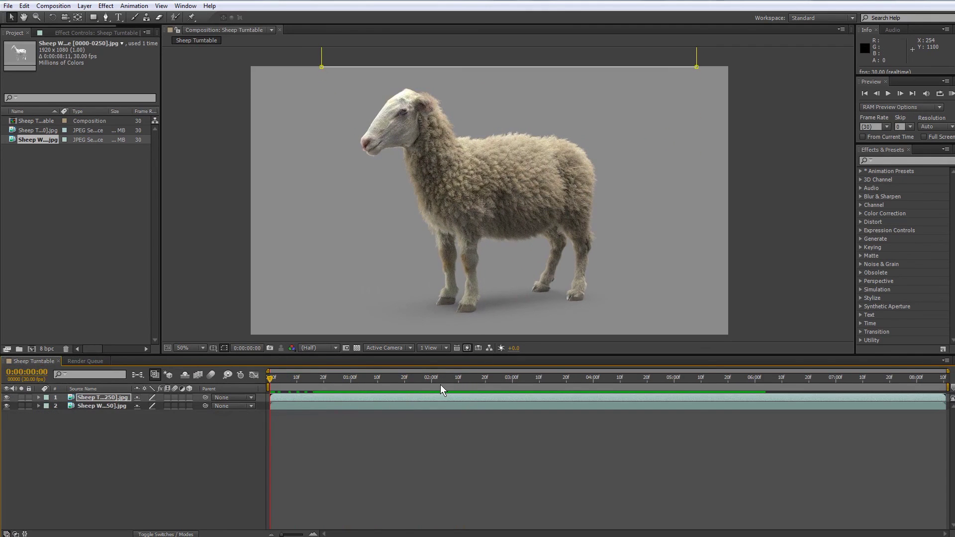
pyautogui.press('space')
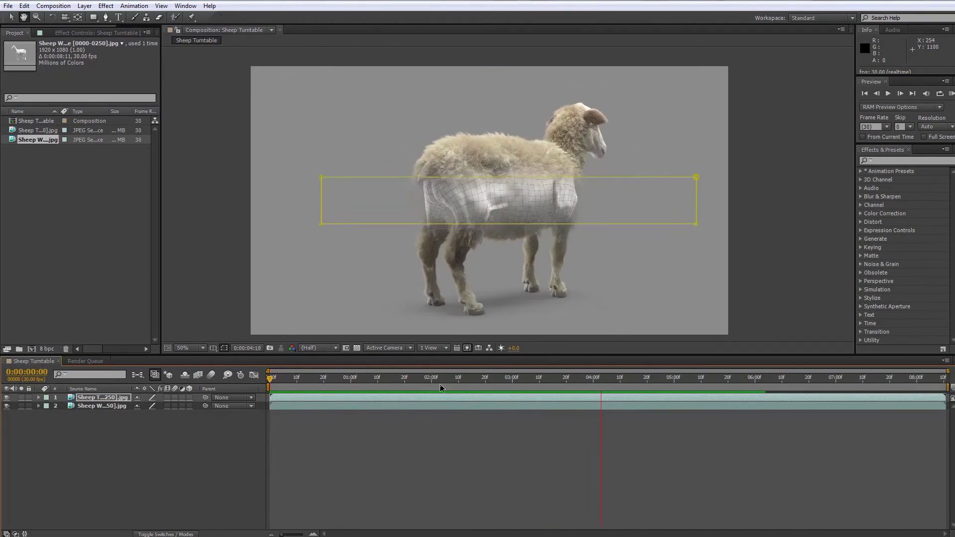
pyautogui.press('space')
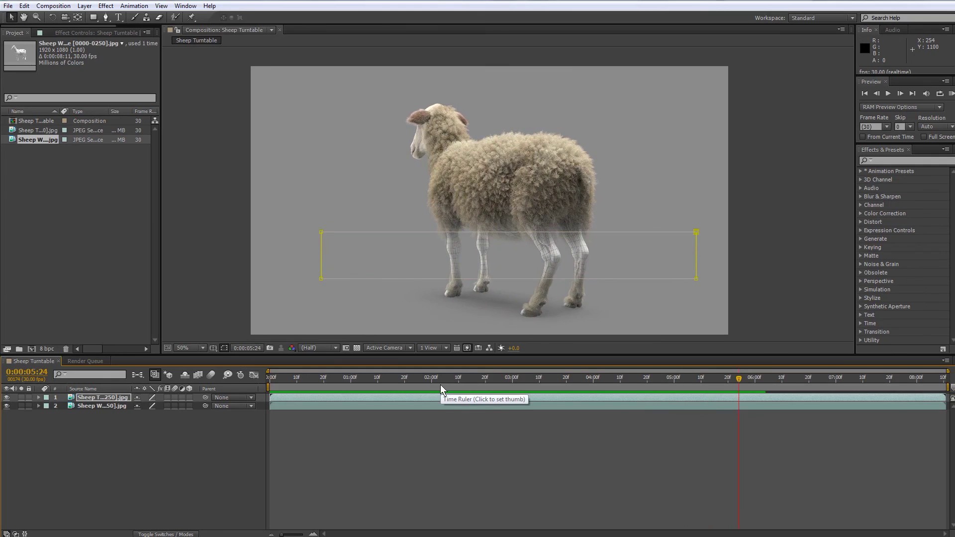